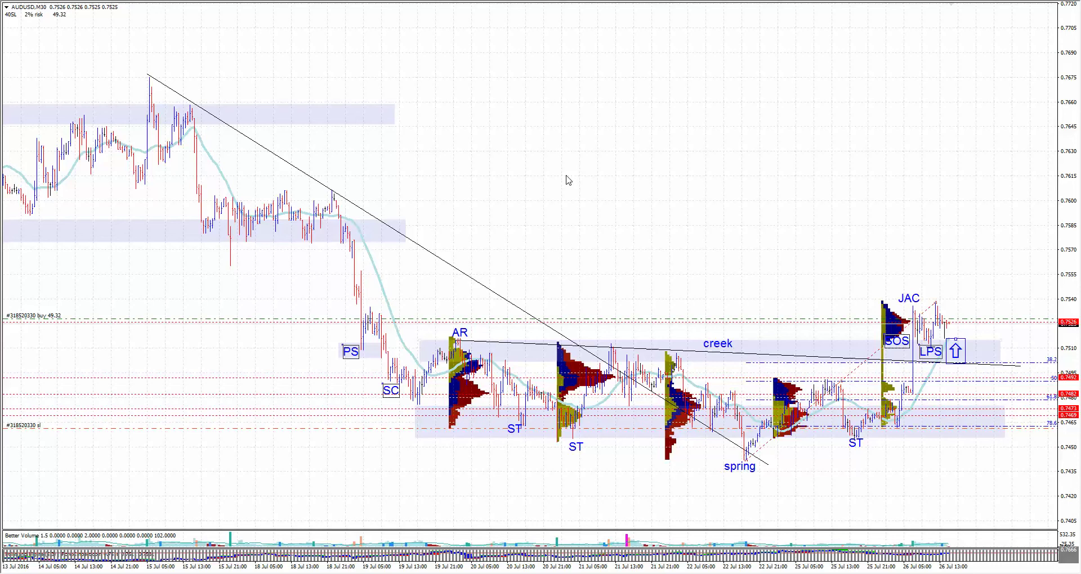
- Trace the decline from the 15 July high down to the first ST label using the crosshair
middle_click(156, 67)
left_click_drag(156, 66, 527, 441)
middle_click(304, 20)
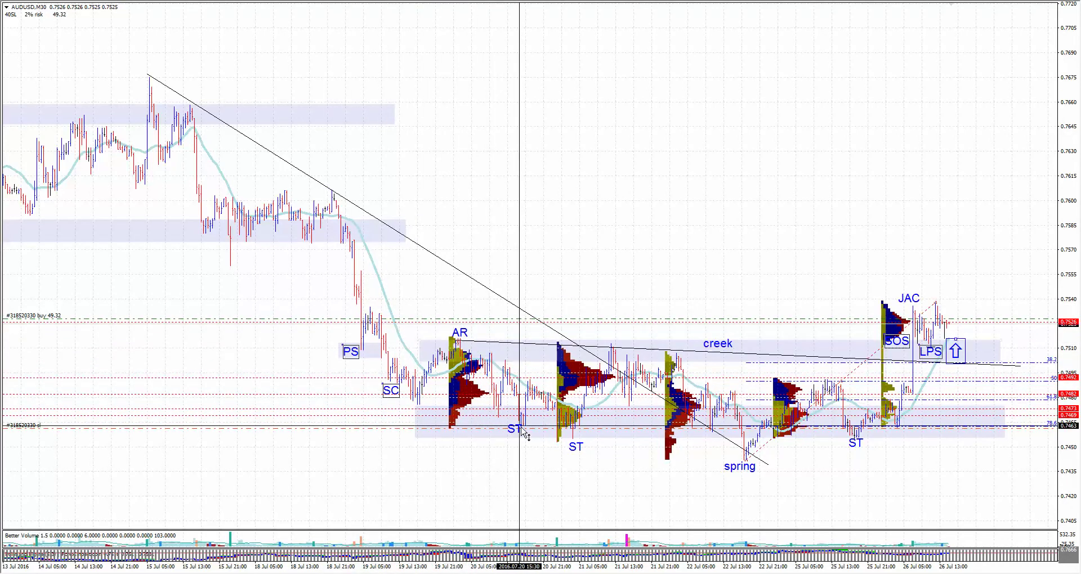
left_click_drag(525, 435, 514, 396)
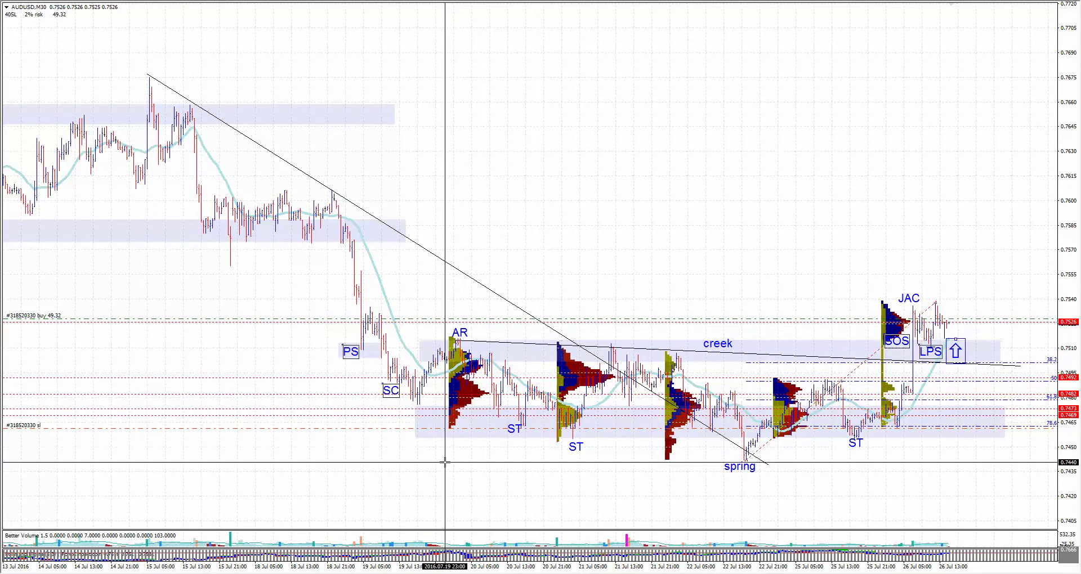
key("Escape")
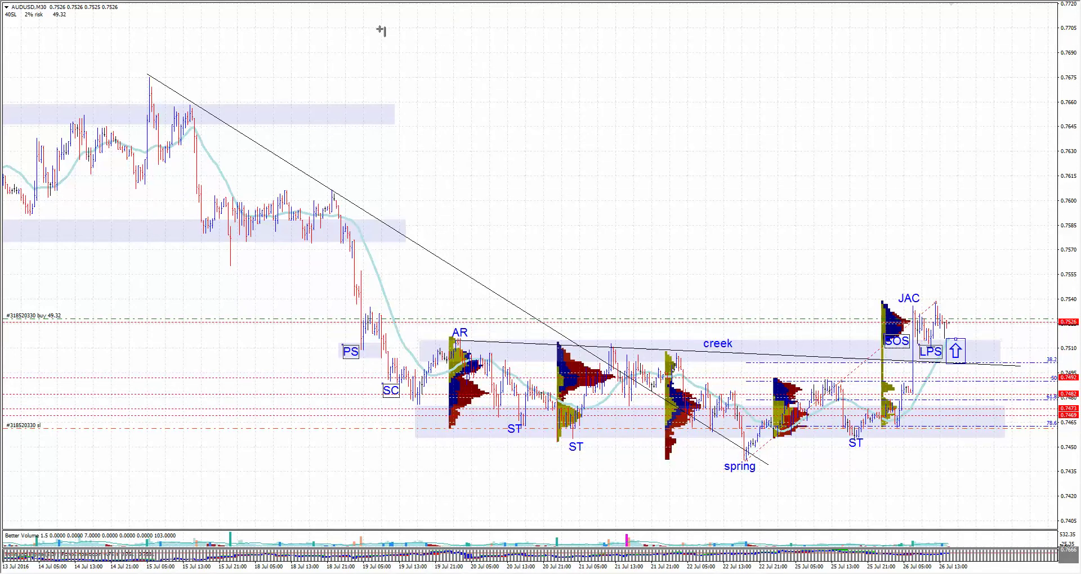
- Place a vertical line at 2016.07.20 22:00, between the first two ST labels
left_click(536, 90)
left_click_drag(546, 143, 553, 145)
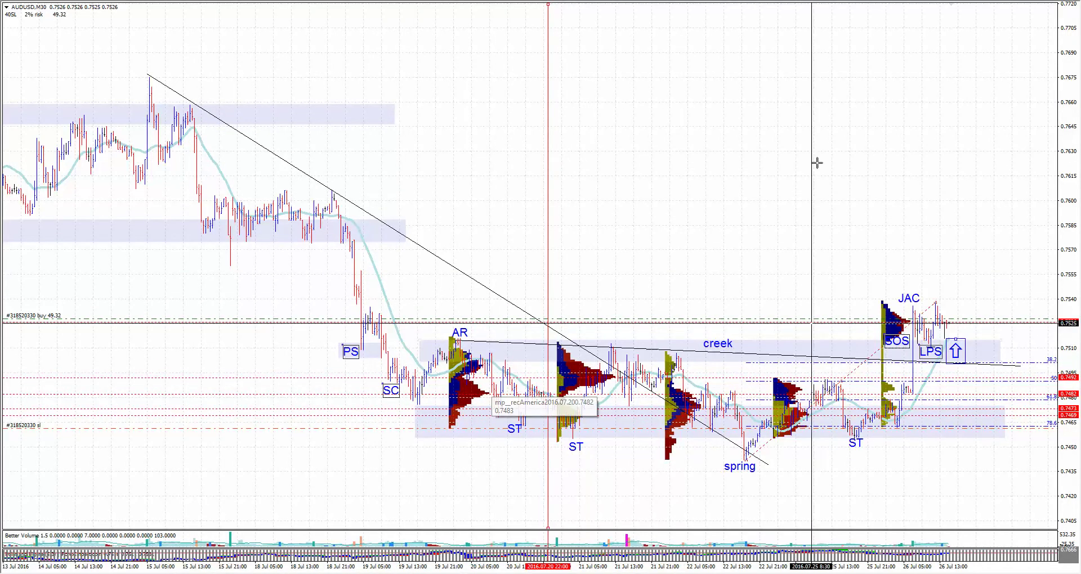
left_click(788, 170)
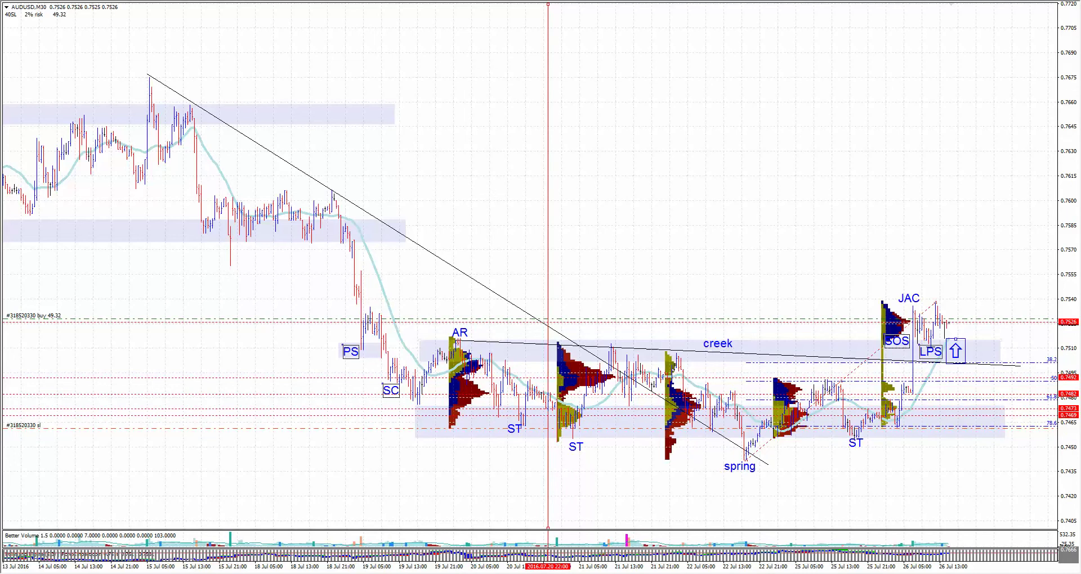
- Add a second vertical line at 2016.07.25 20:00, beside the last ST label
left_click(851, 82)
double_click(851, 85)
left_click_drag(850, 82, 864, 90)
key("ctrl+f")
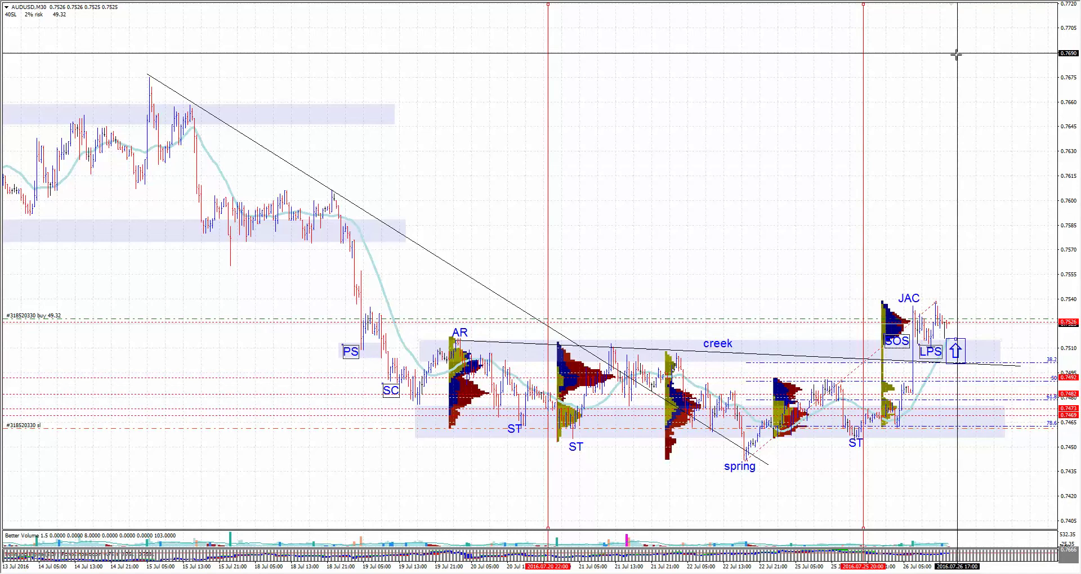
left_click(921, 193)
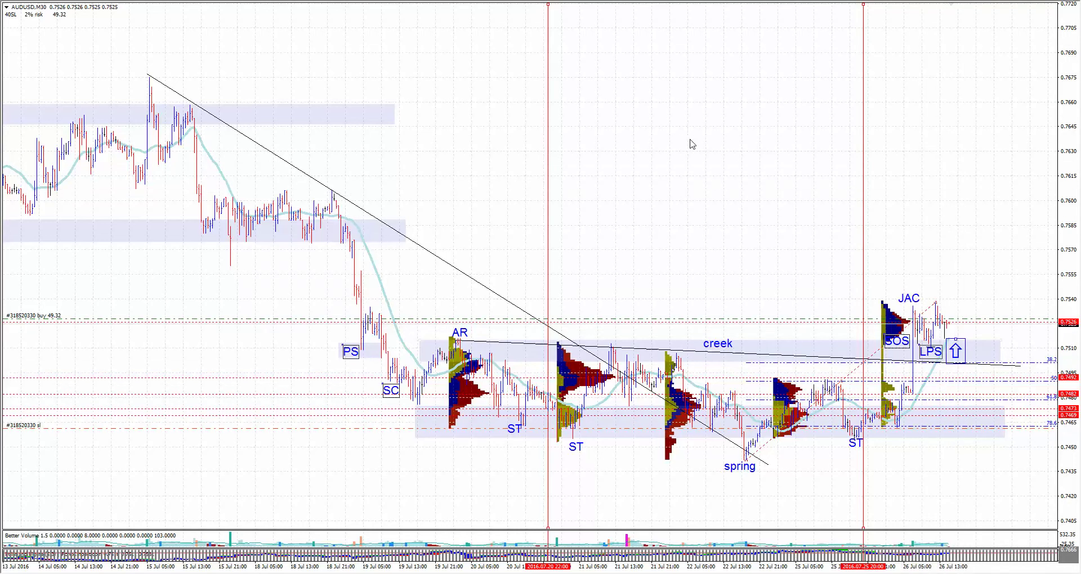
- Draw a short line from below the LPS label to the strong rally bar beneath the creek line
middle_click(674, 413)
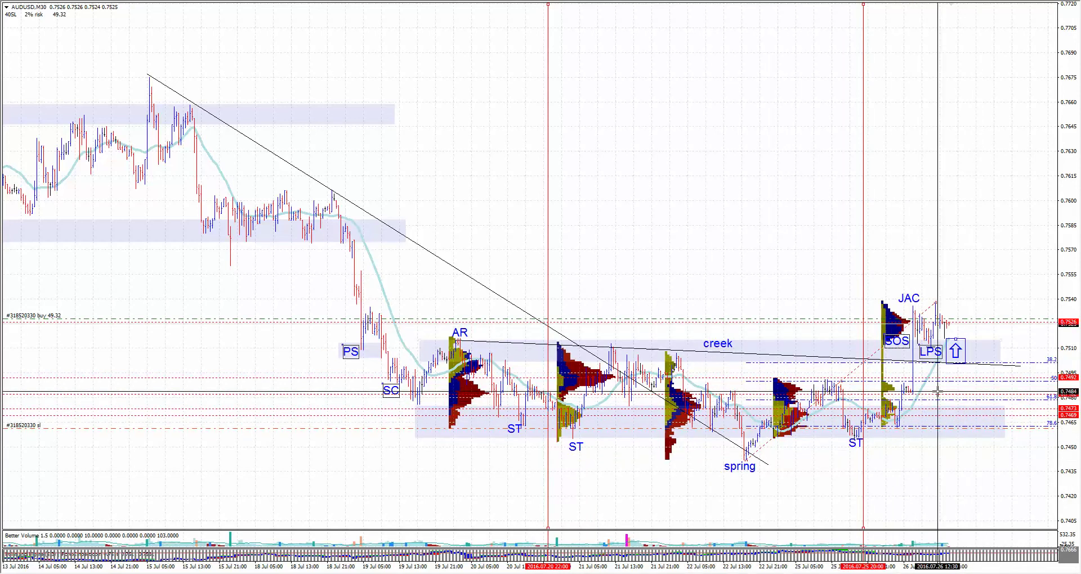
key("Escape")
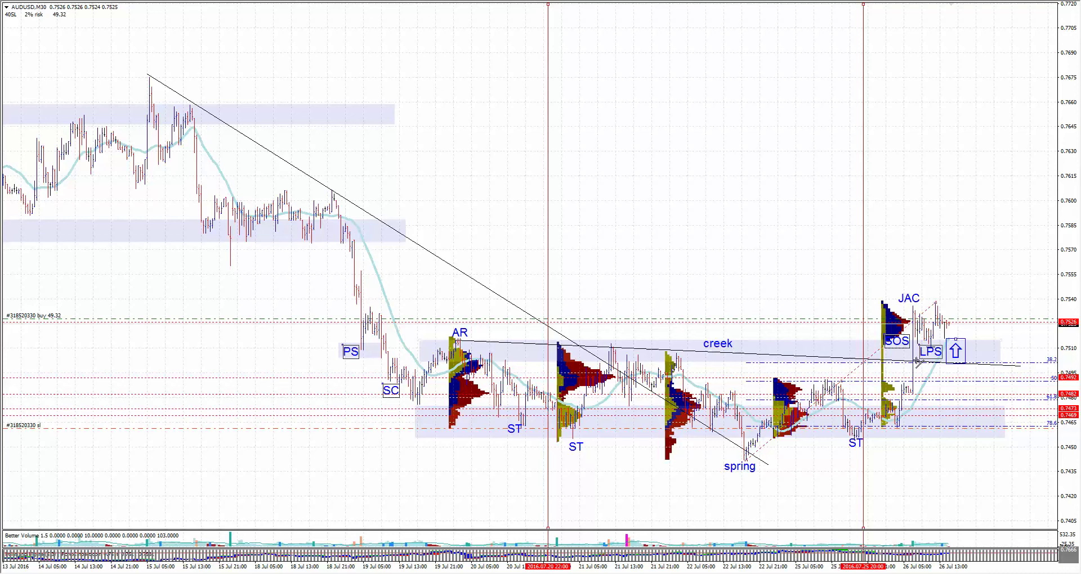
left_click_drag(934, 381, 915, 372)
middle_click(936, 261)
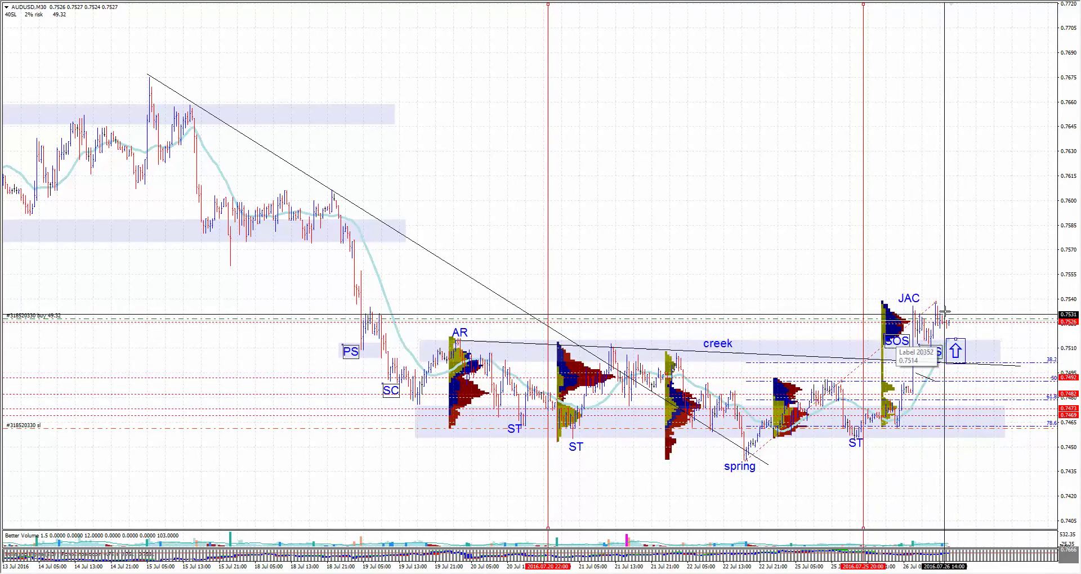
left_click(924, 307)
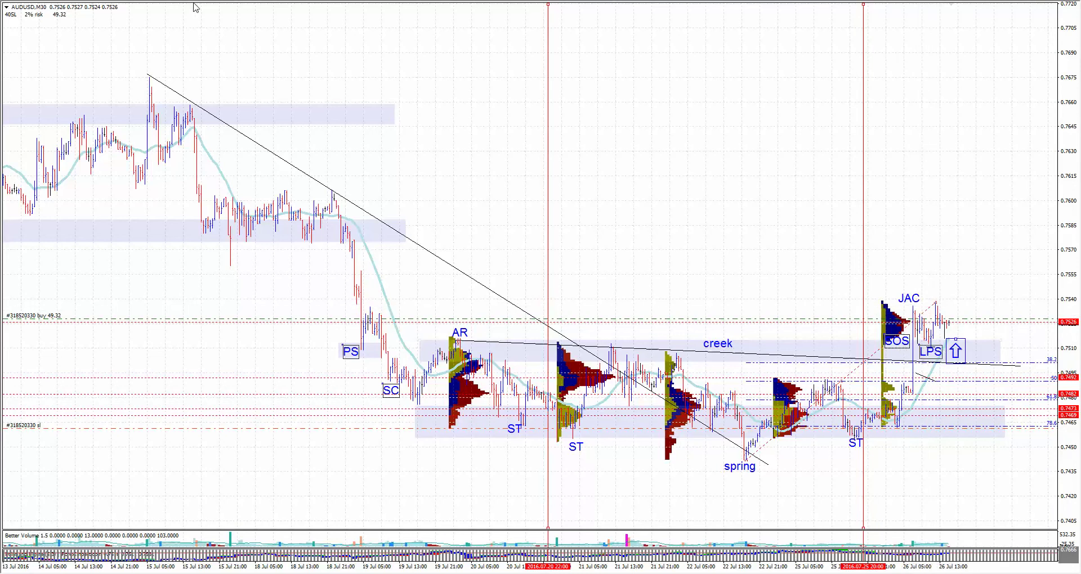
- Enlarge the Better Volume pane to examine volume across the trading range, and shrink it back to a thin strip
middle_click(839, 316)
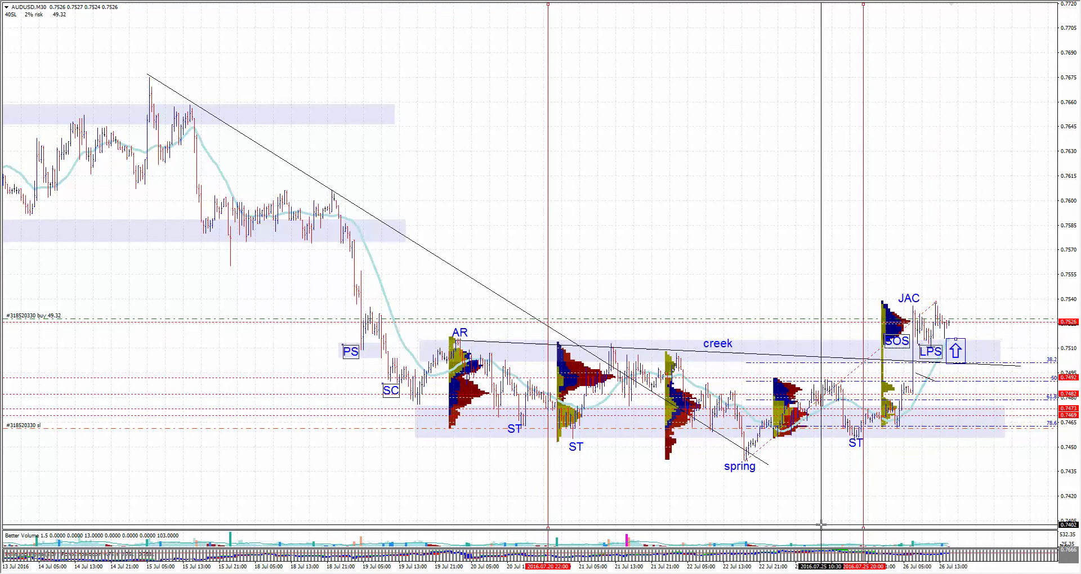
left_click_drag(825, 527, 825, 477)
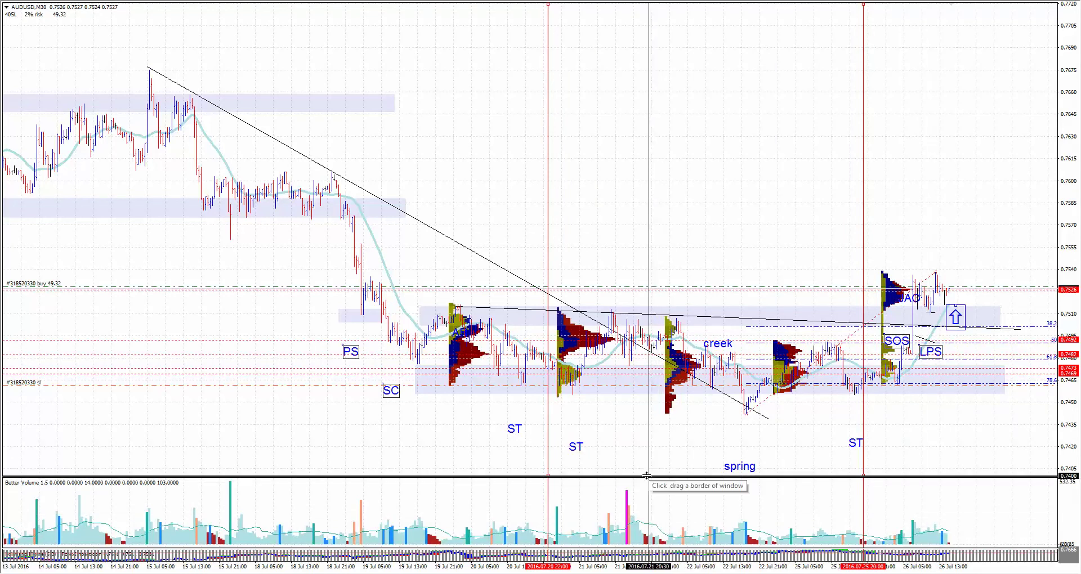
left_click_drag(649, 477, 655, 528)
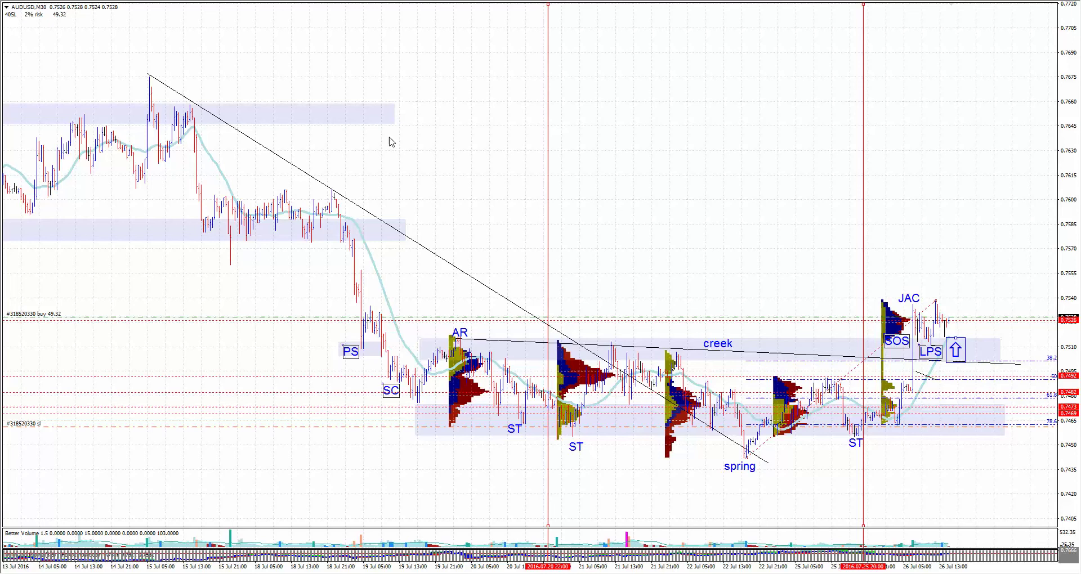
middle_click(306, 162)
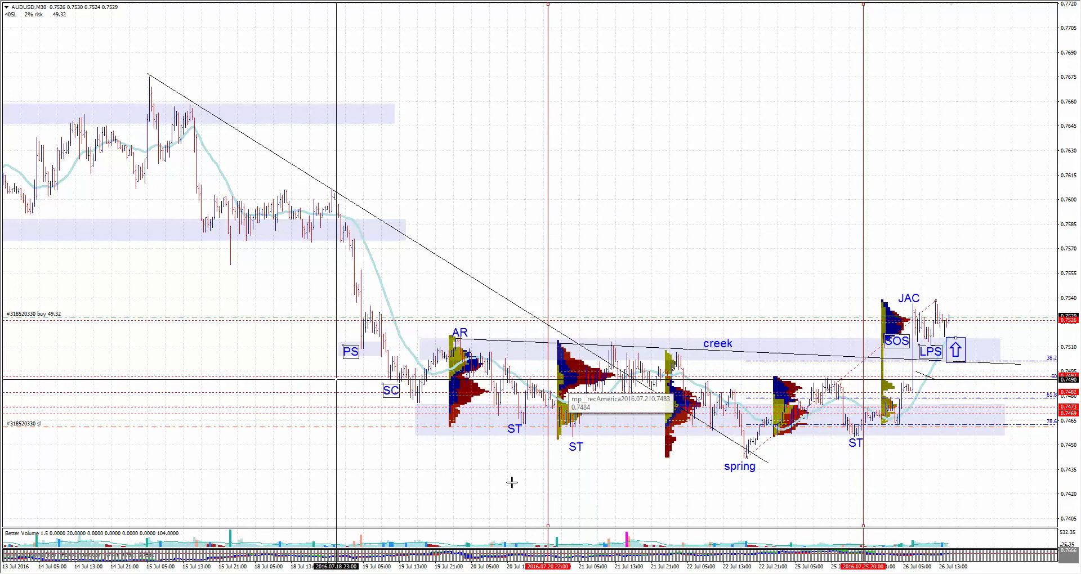
left_click(711, 329)
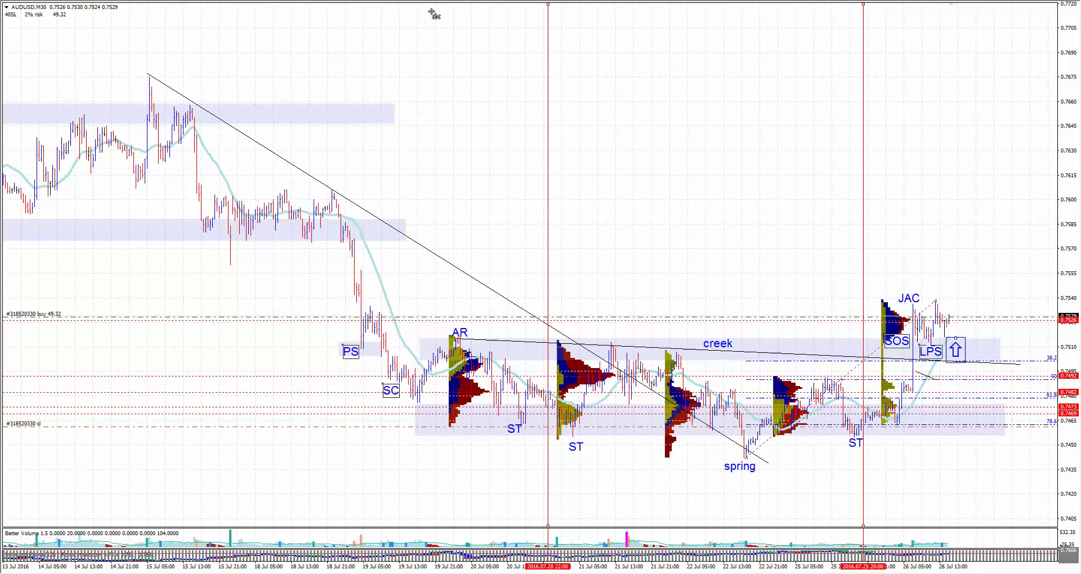
- Add the text label "Accumulation phase" and place it at the outer end of the short line below LPS
left_click(826, 399)
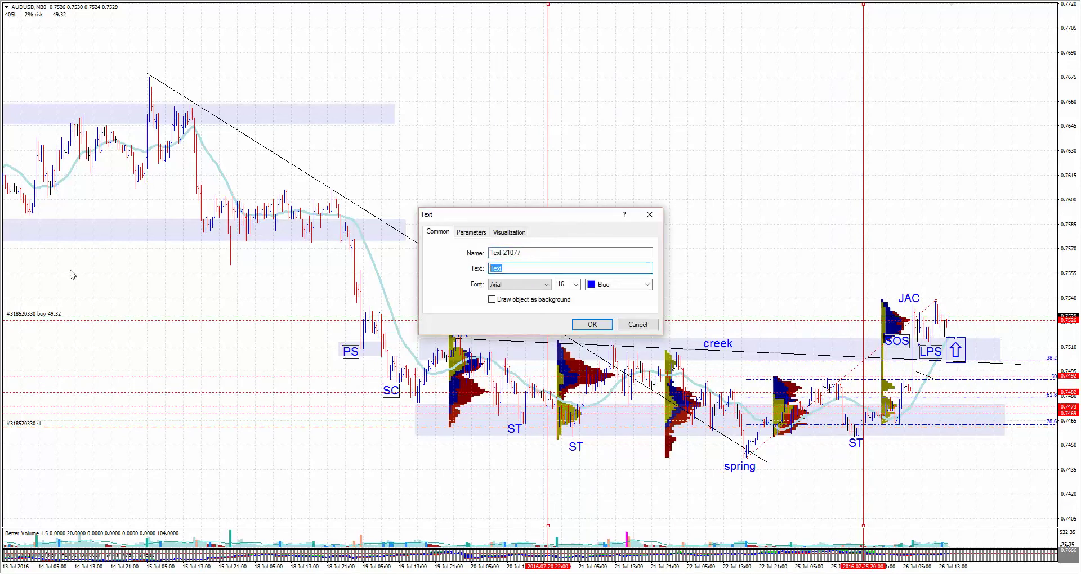
type("Acxc")
key("BackSpace")
type("cumulation phase")
key("Return")
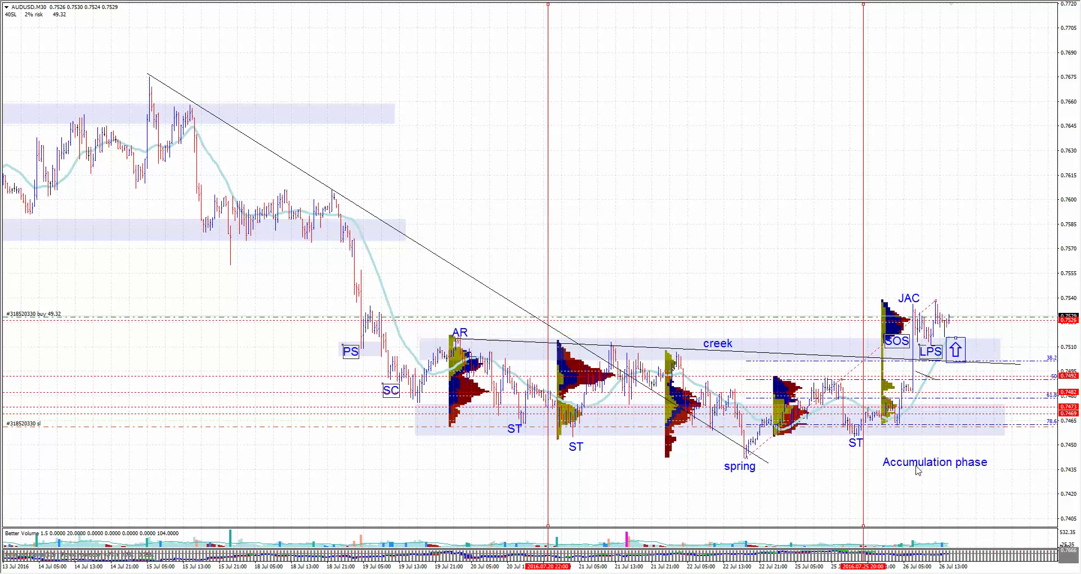
left_click_drag(918, 467, 970, 394)
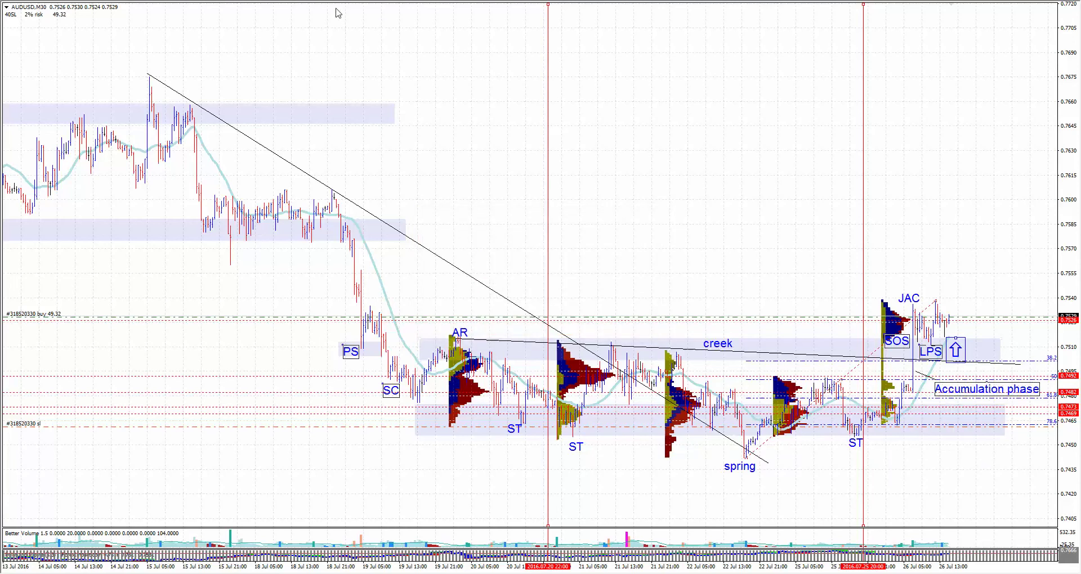
- Inspect the breakout and pullback around the JAC, SOS and LPS labels with the crosshair
middle_click(830, 288)
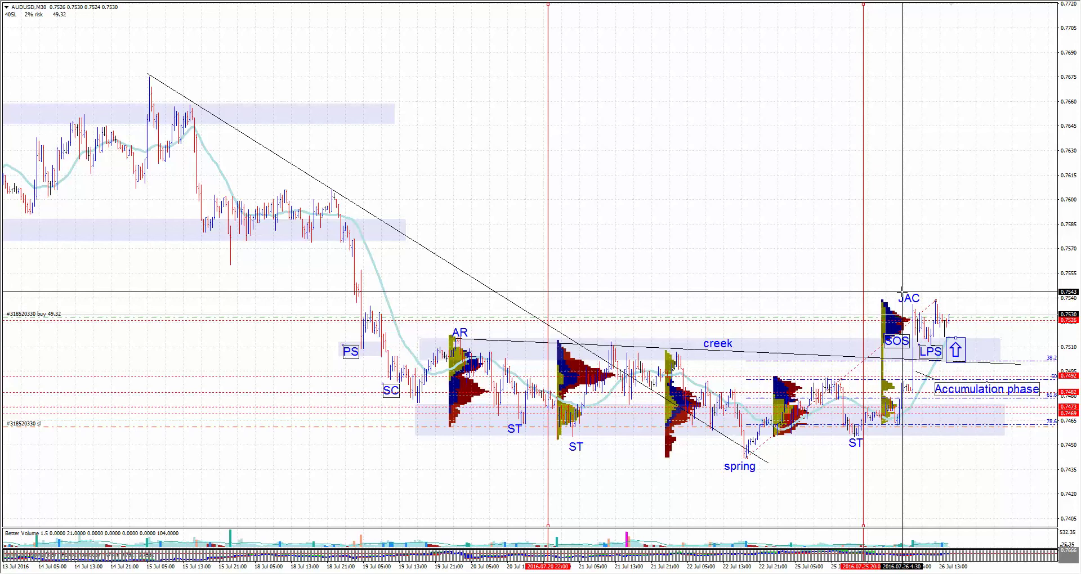
left_click_drag(962, 315, 923, 376)
middle_click(905, 319)
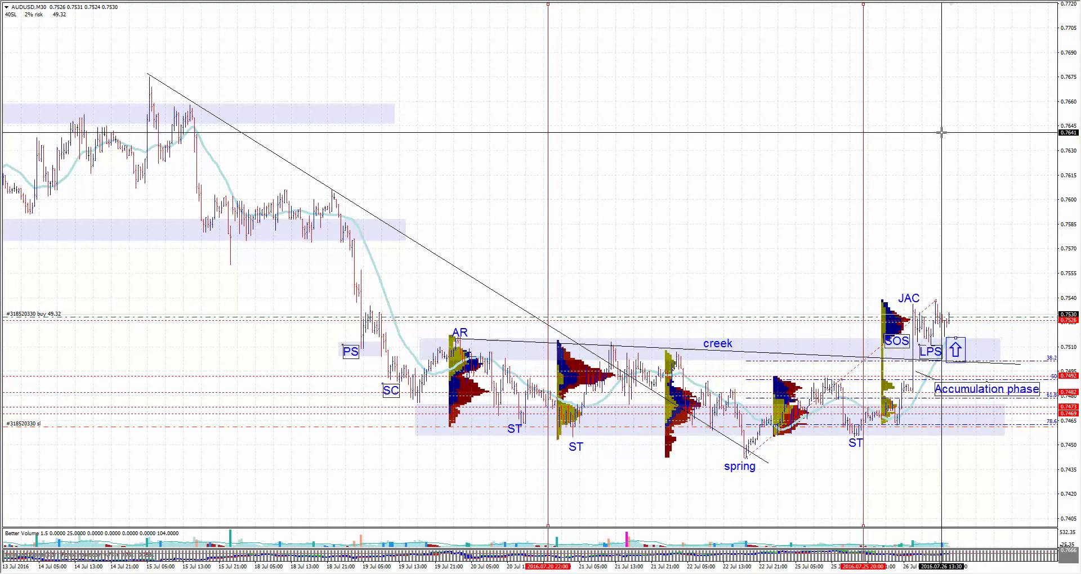
key("Escape")
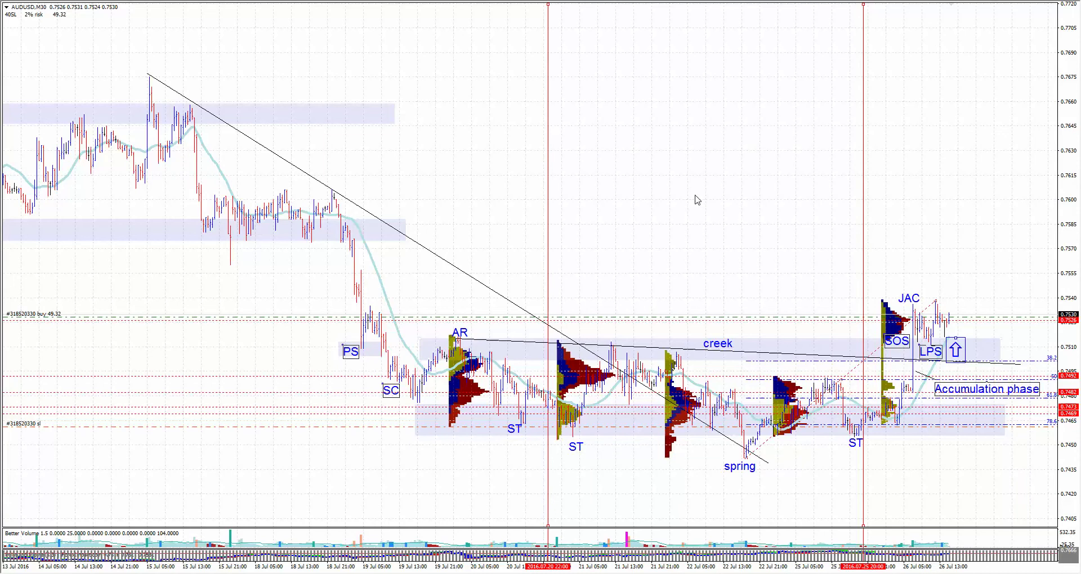
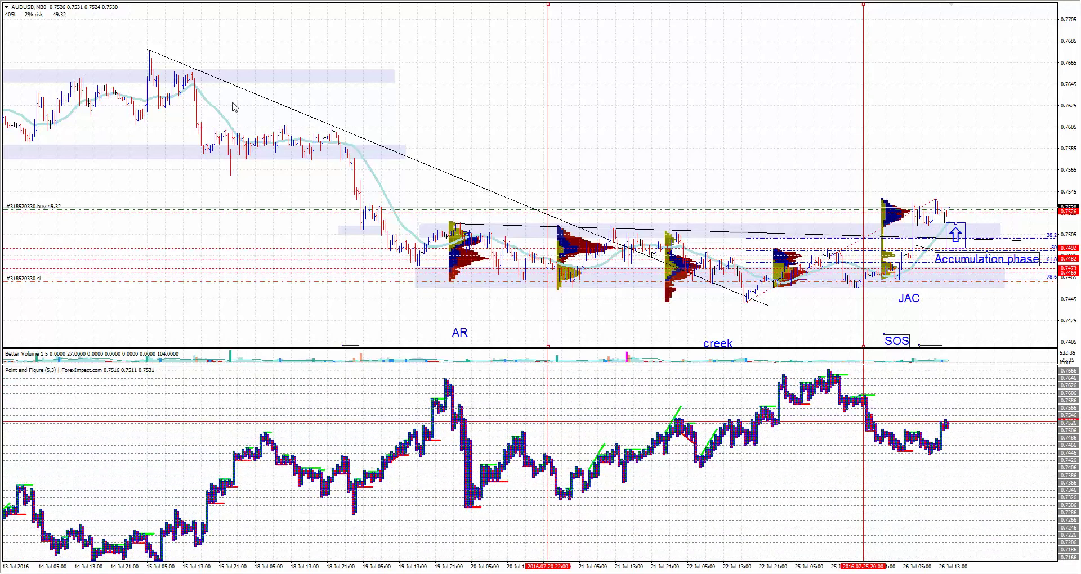
- Examine the latest Point and Figure column, and collapse the Point and Figure and Better Volume panes to thin strips
middle_click(947, 428)
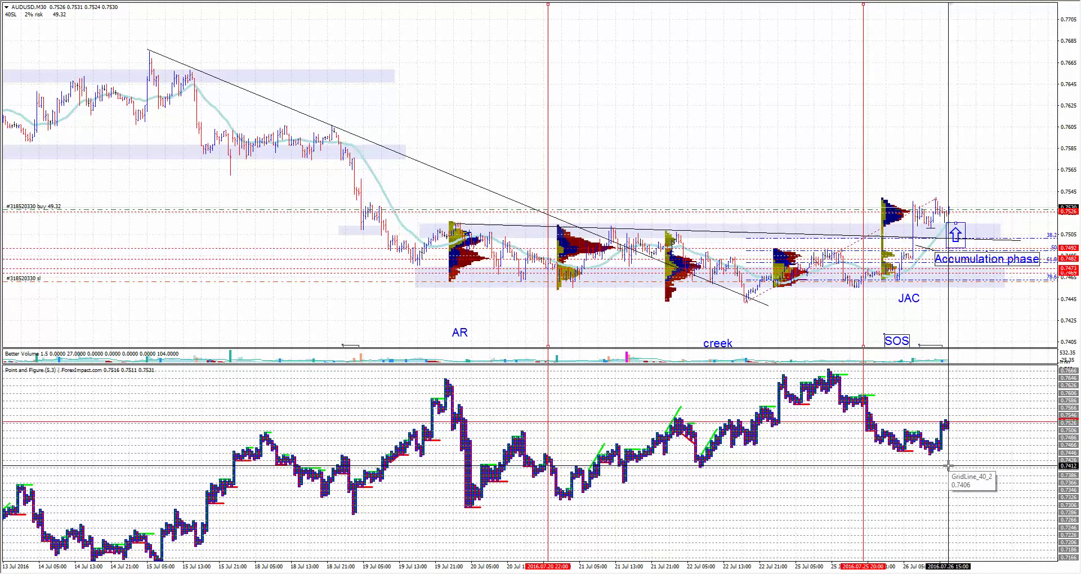
left_click(886, 438)
left_click_drag(706, 365, 671, 553)
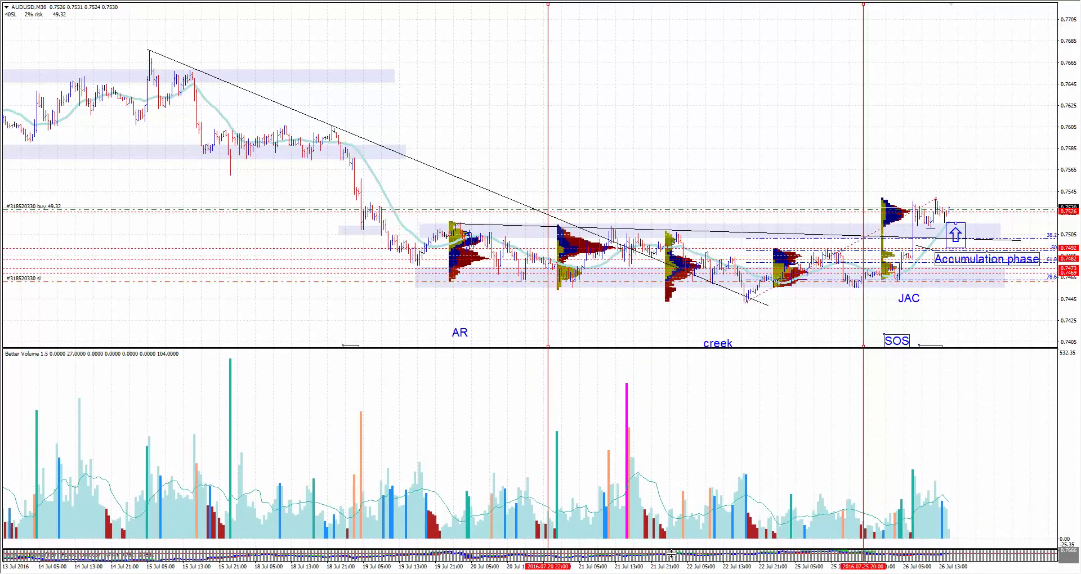
left_click_drag(601, 348, 595, 530)
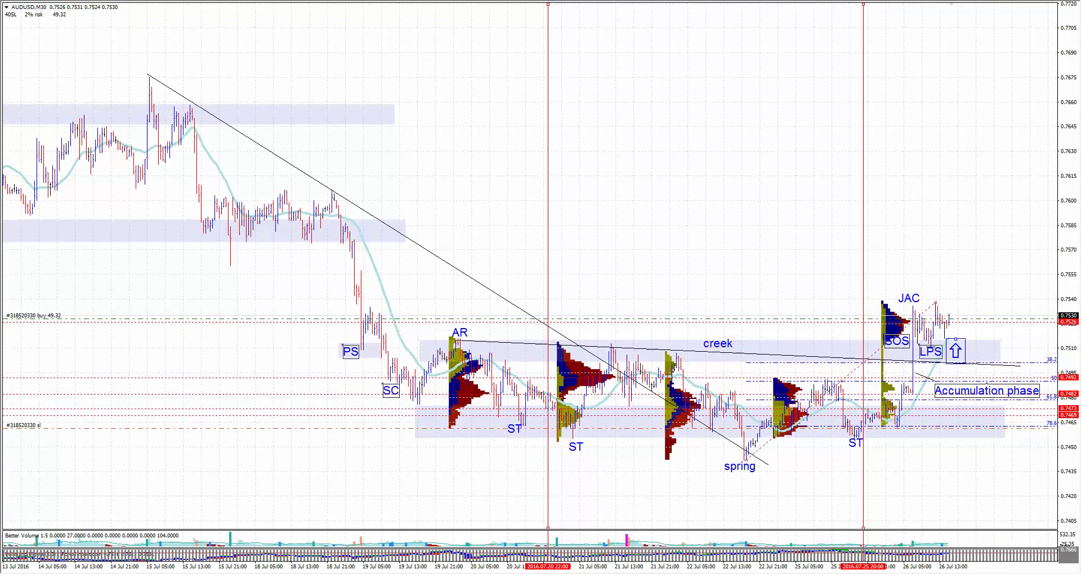
- Draw a near-vertical line from the spring low up to about 0.7880 and measure the projected distance with the crosshair
mouse_move(747, 457)
left_mouse_down()
mouse_move(770, 282)
mouse_move(762, 96)
mouse_move(739, 38)
left_mouse_up()
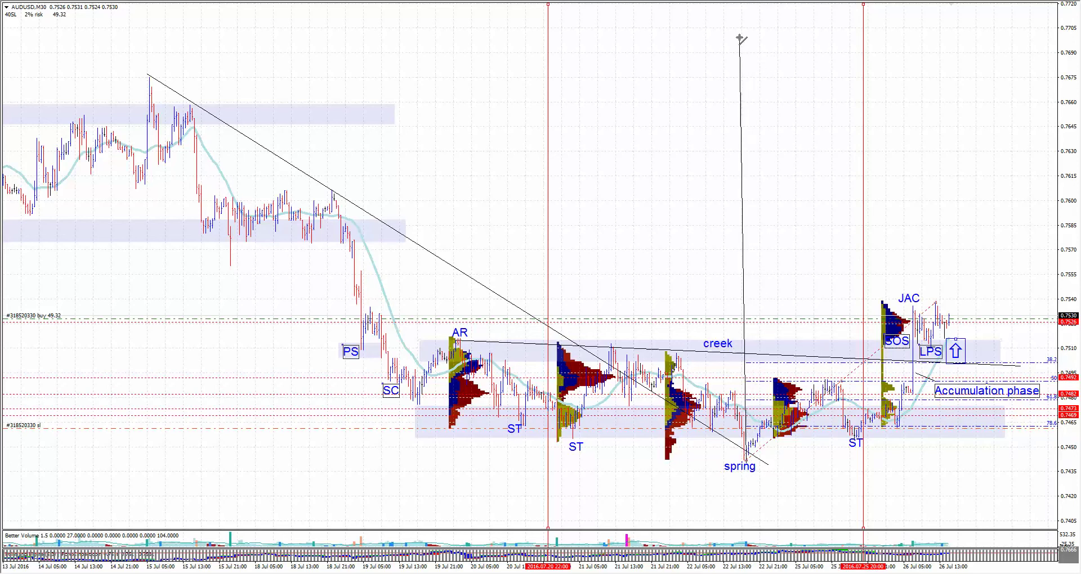
left_click_drag(1069, 195, 1056, 230)
left_click_drag(739, 159, 742, 21)
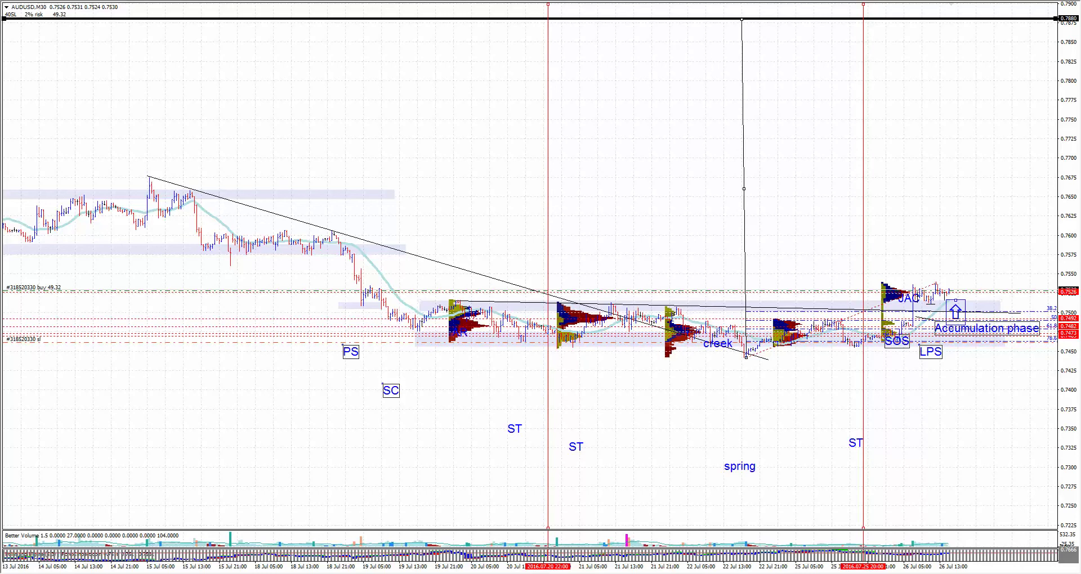
middle_click(760, 357)
left_click_drag(757, 353, 825, 15)
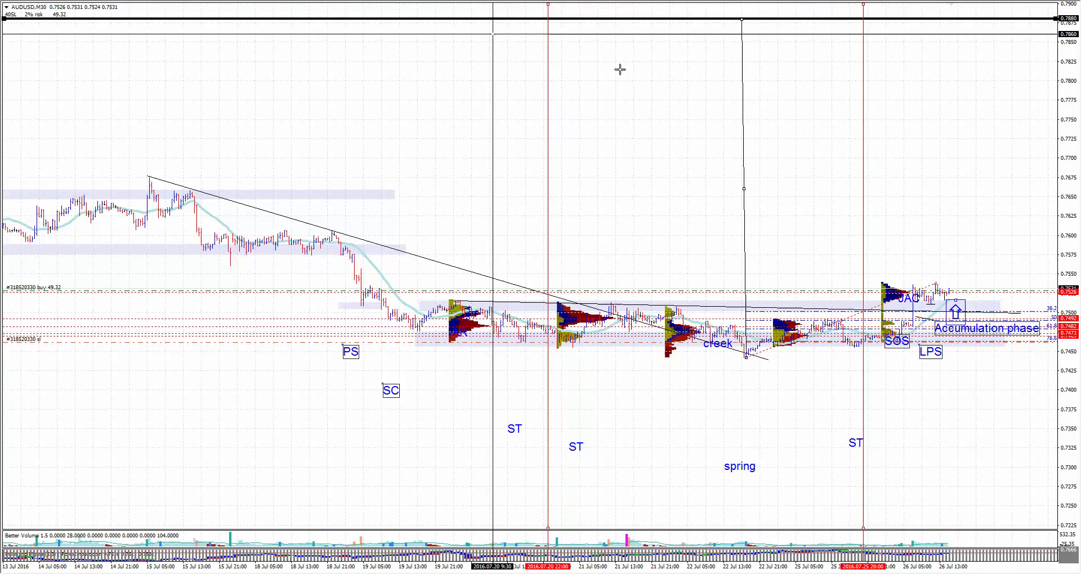
- Move the thick horizontal line up to 0.7898 and set the buy order's take profit at about 0.7880
left_click_drag(991, 28, 1028, 7)
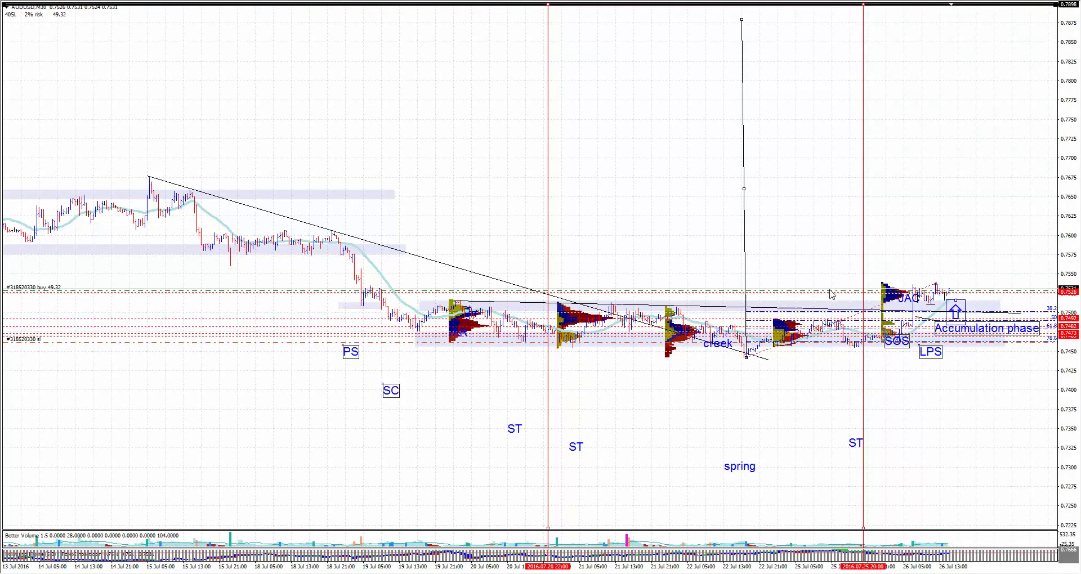
left_click_drag(841, 291, 963, 22)
- Check the buy order's entry level against the price action with the crosshair
middle_click(305, 292)
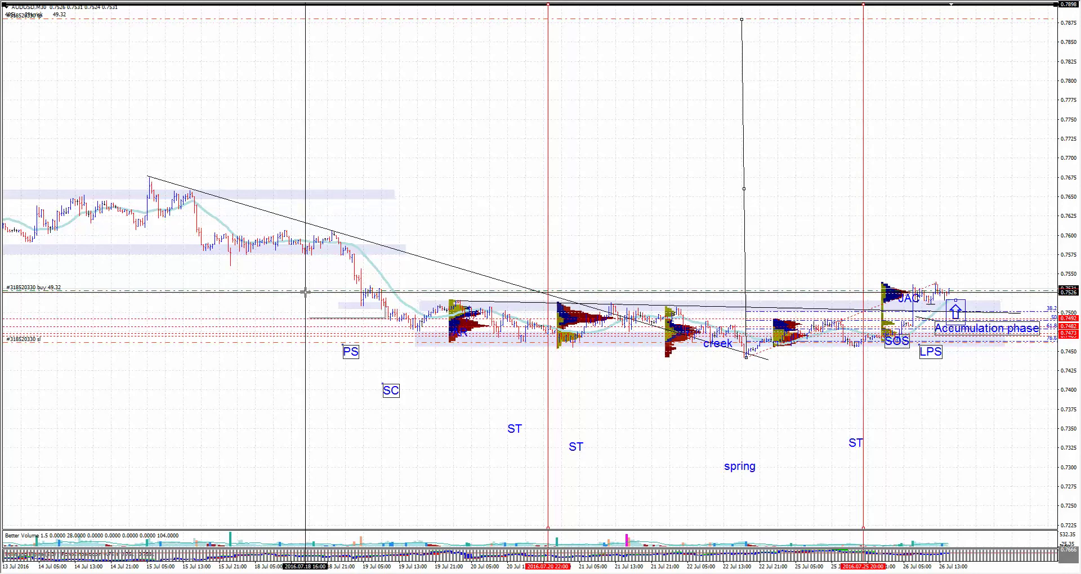
left_click_drag(305, 292, 362, 288)
left_click_drag(511, 173, 416, 166)
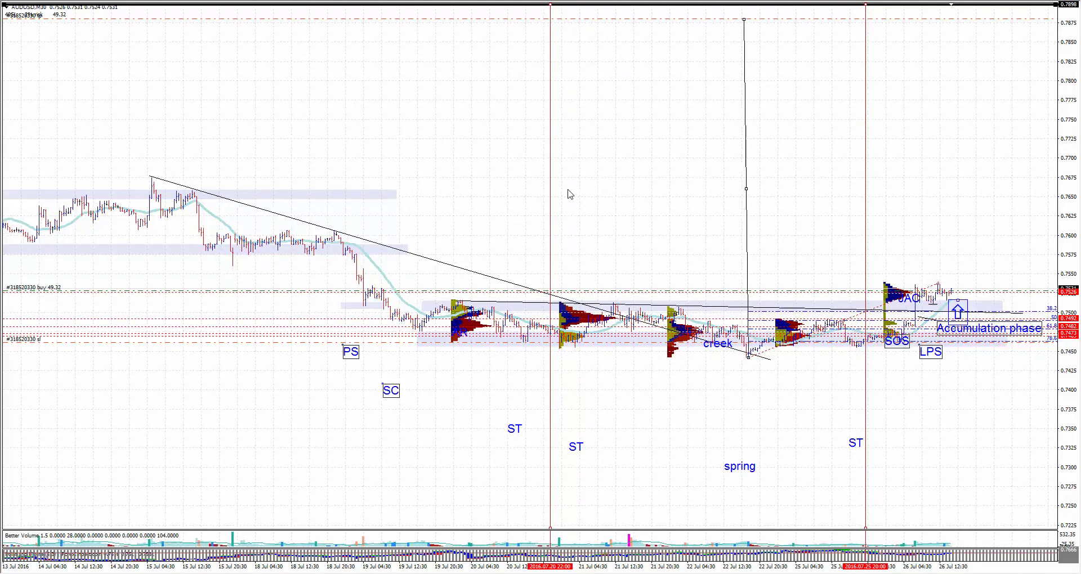
- Reset the chart's vertical price scale to its automatic range
double_click(1063, 245)
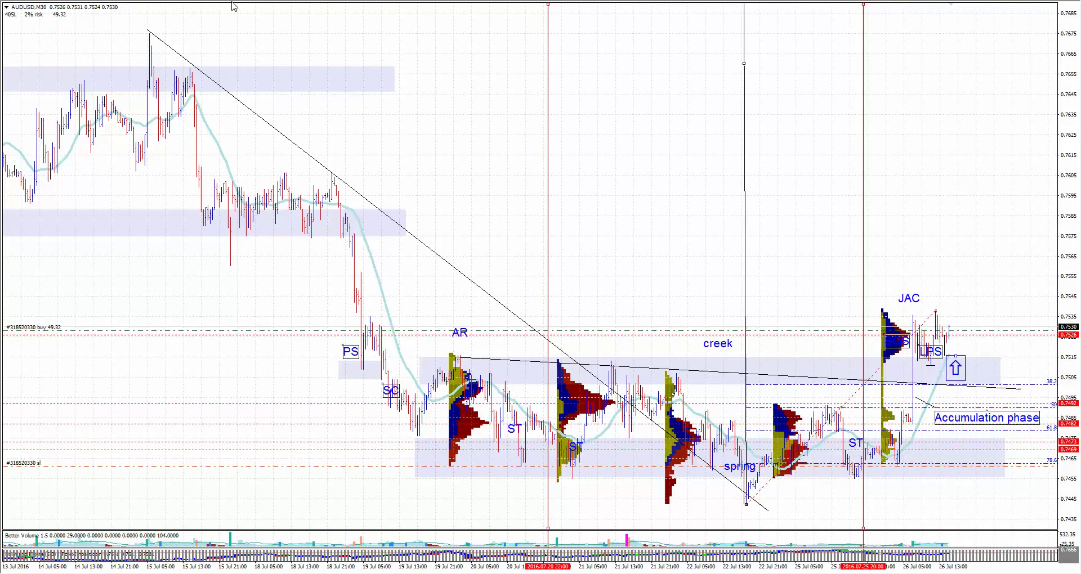
scroll(349, 112, "up", 1)
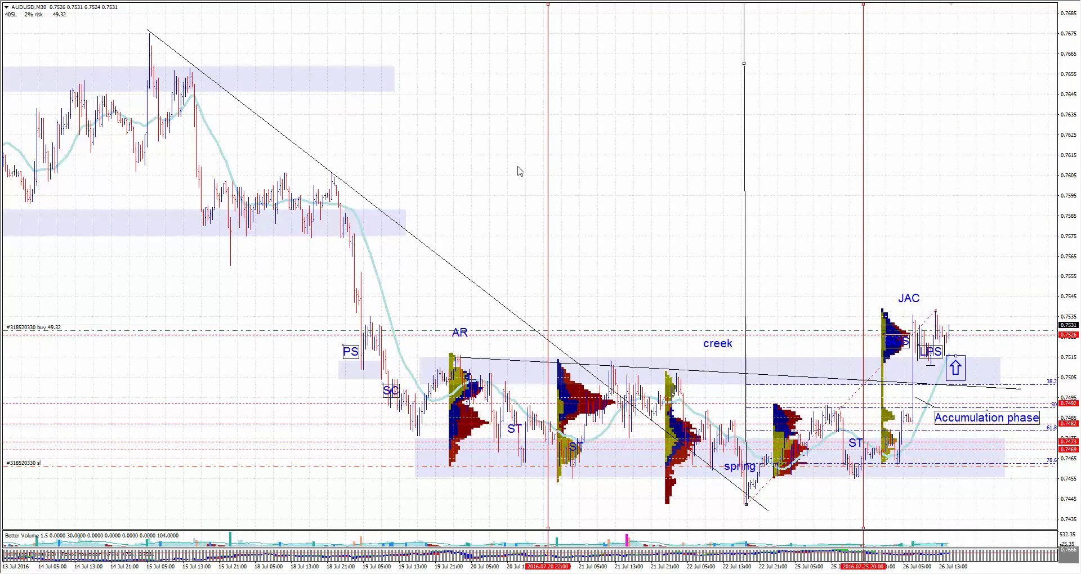
scroll(414, 148, "up", 1)
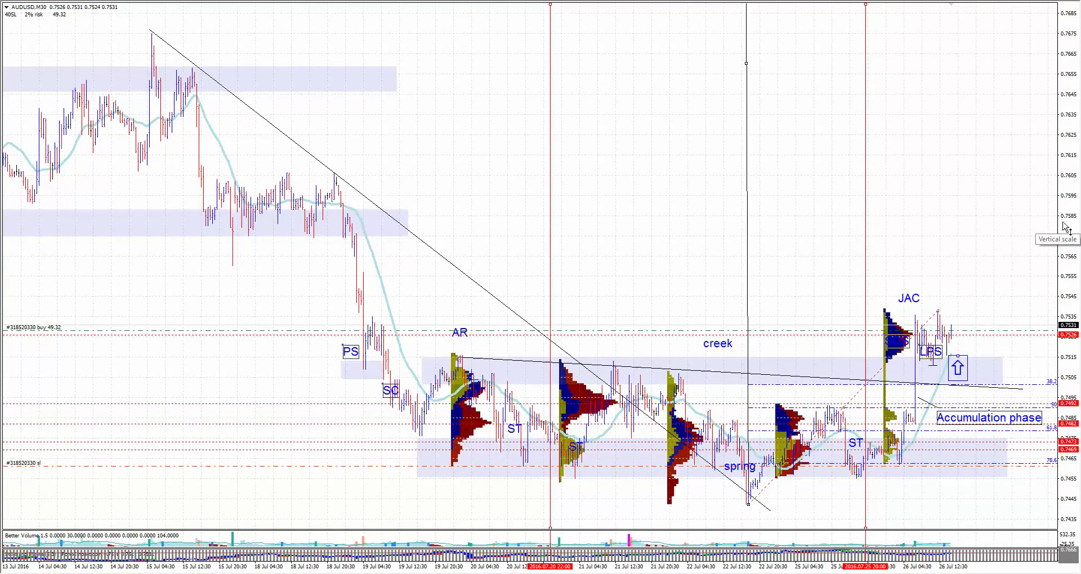
- Enlarge the Better Volume indicator pane beneath the AUDUSD price chart
key("minus")
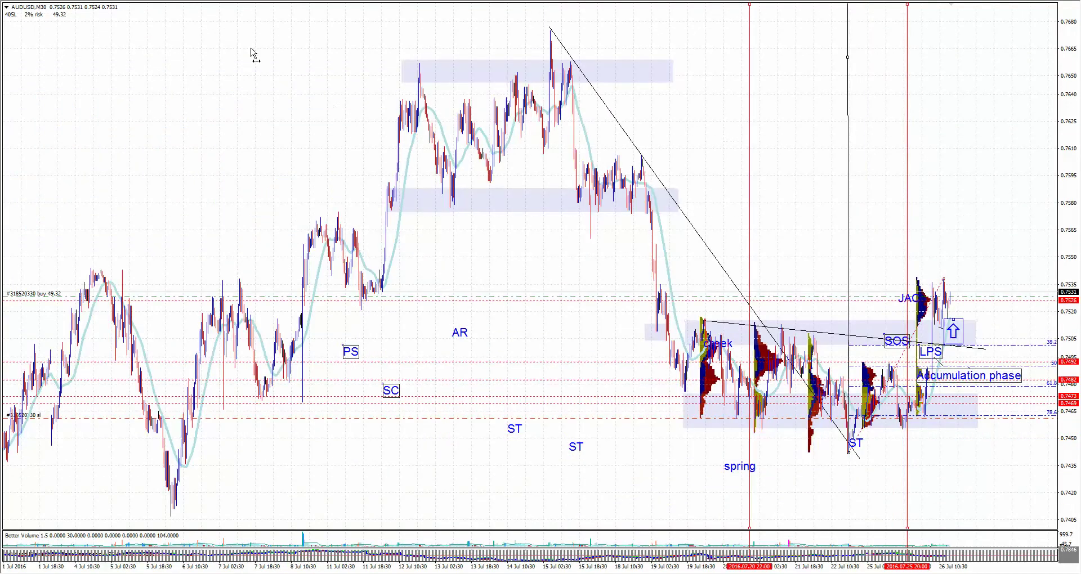
key("plus")
key("plus")
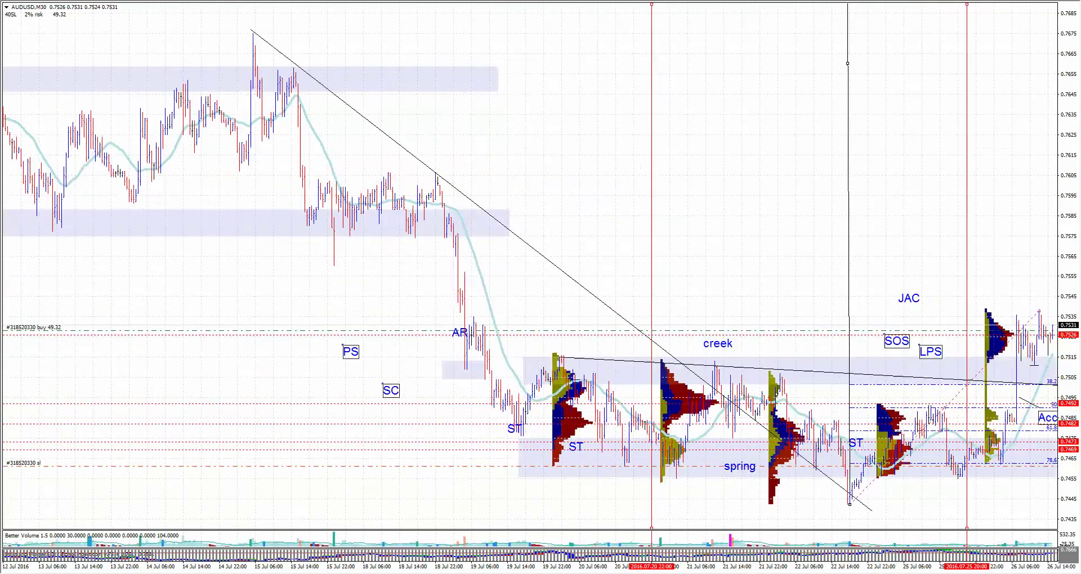
key("minus")
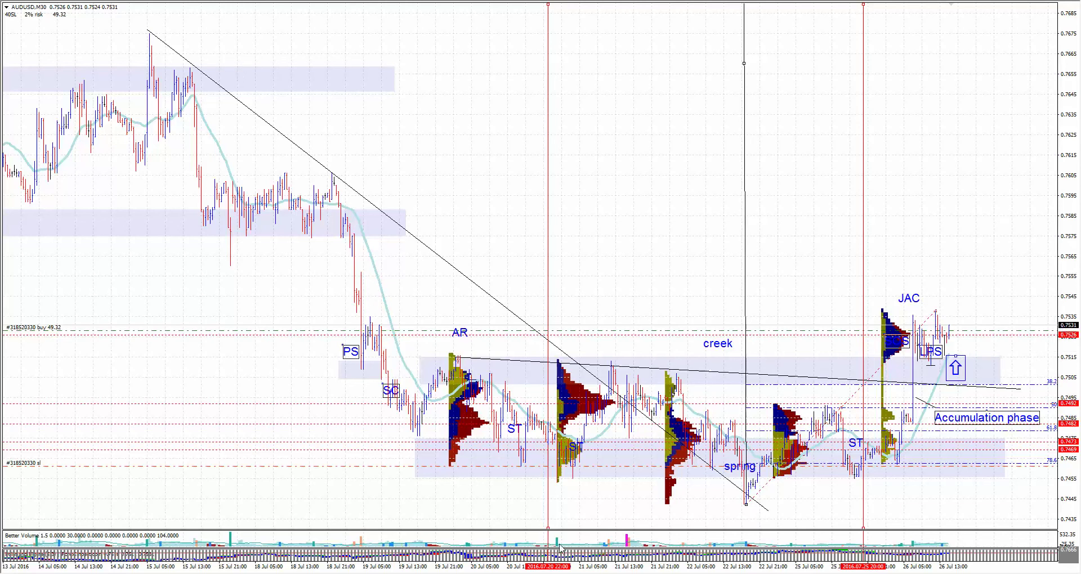
left_click_drag(565, 530, 606, 499)
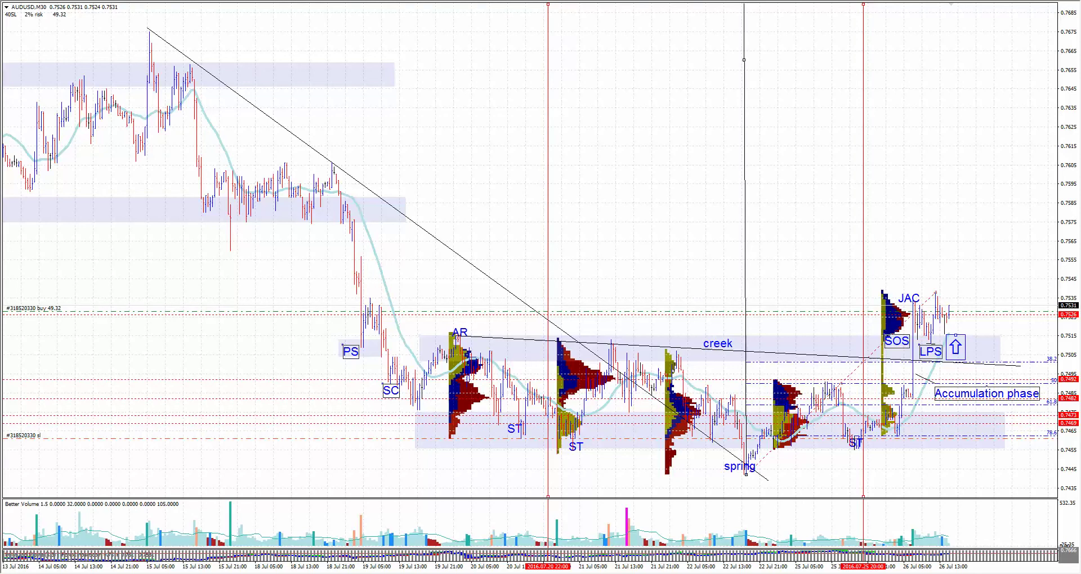
- Switch to SaxoTraderGO and examine the volume behind the 26 July breakout bar on the full-screen ADU6 5-minute chart
key("alt+Tab")
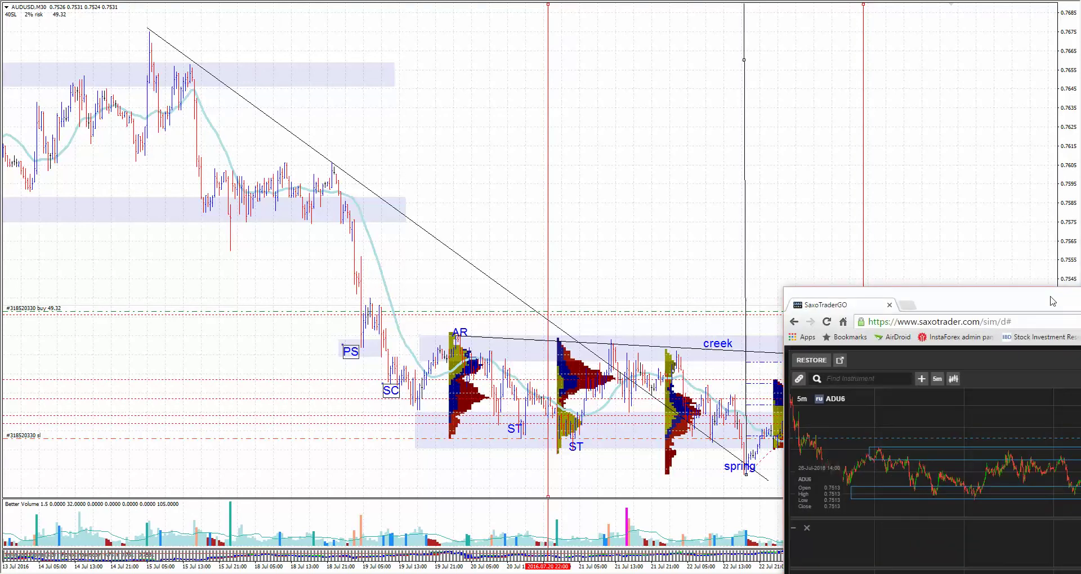
key("F11")
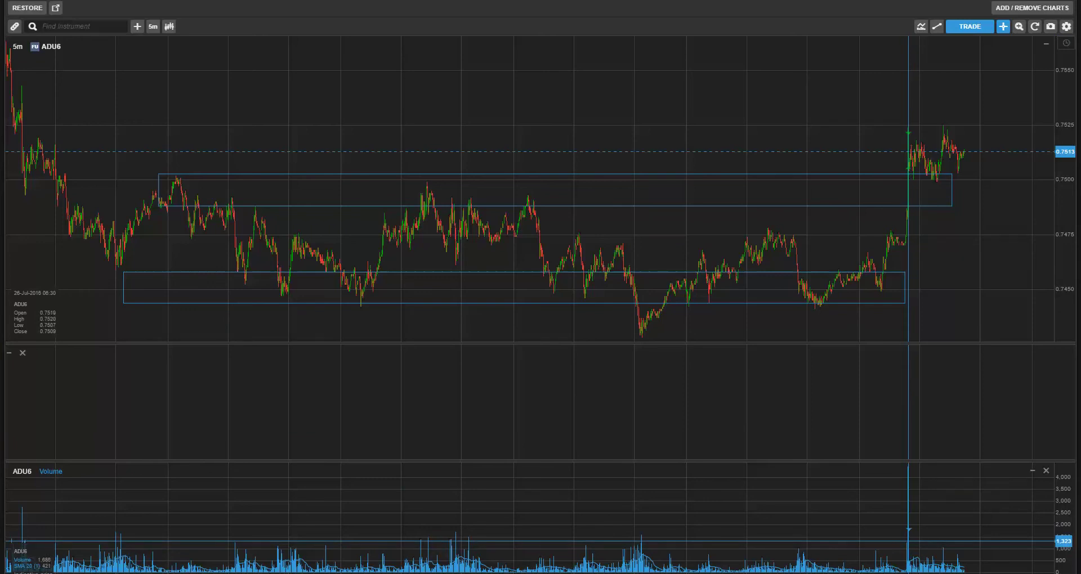
scroll(907, 541, "up", 5)
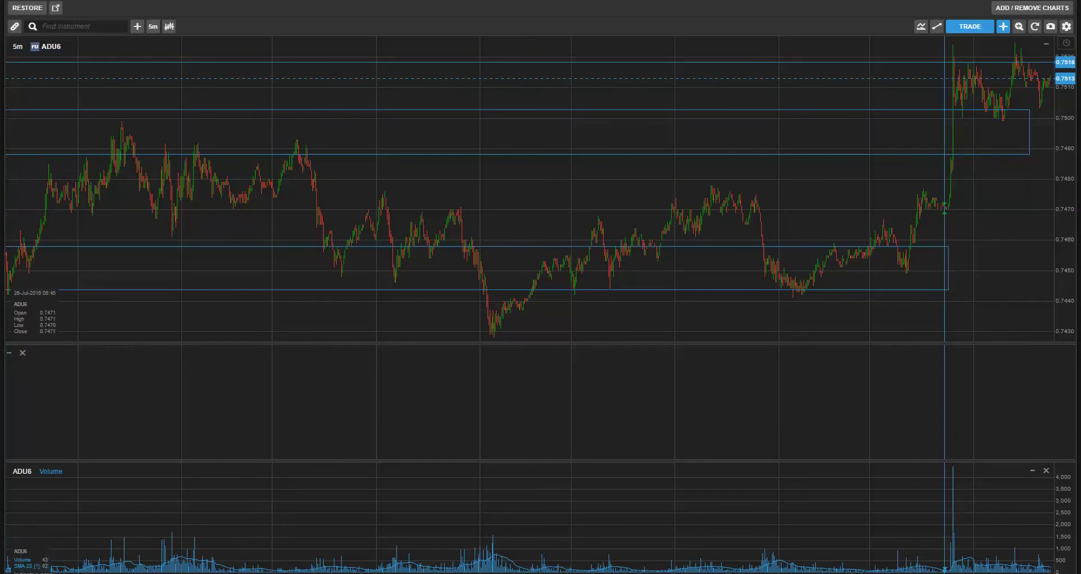
scroll(944, 60, "up", 5)
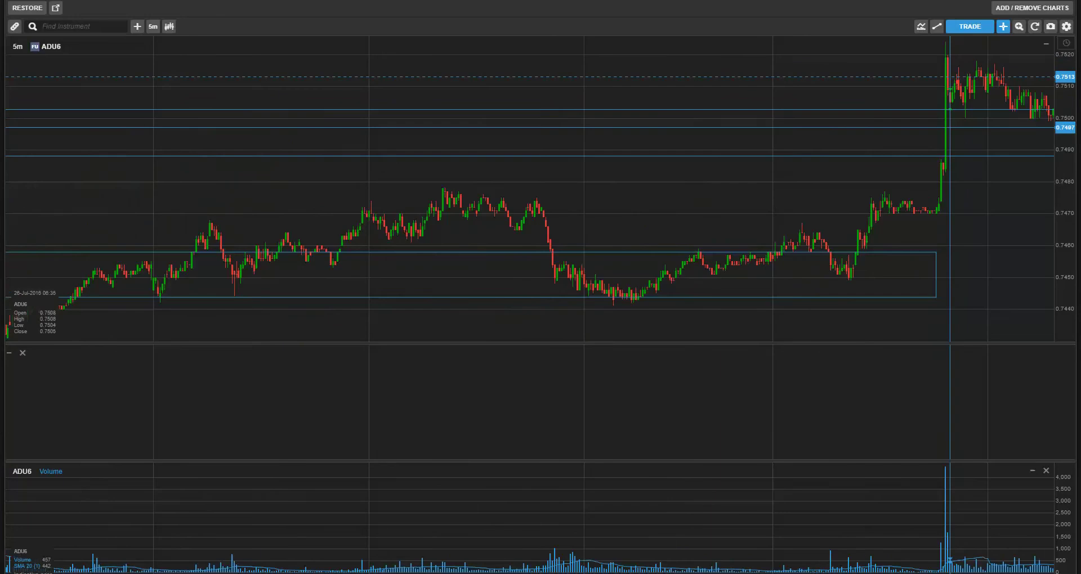
scroll(942, 149, "up", 5)
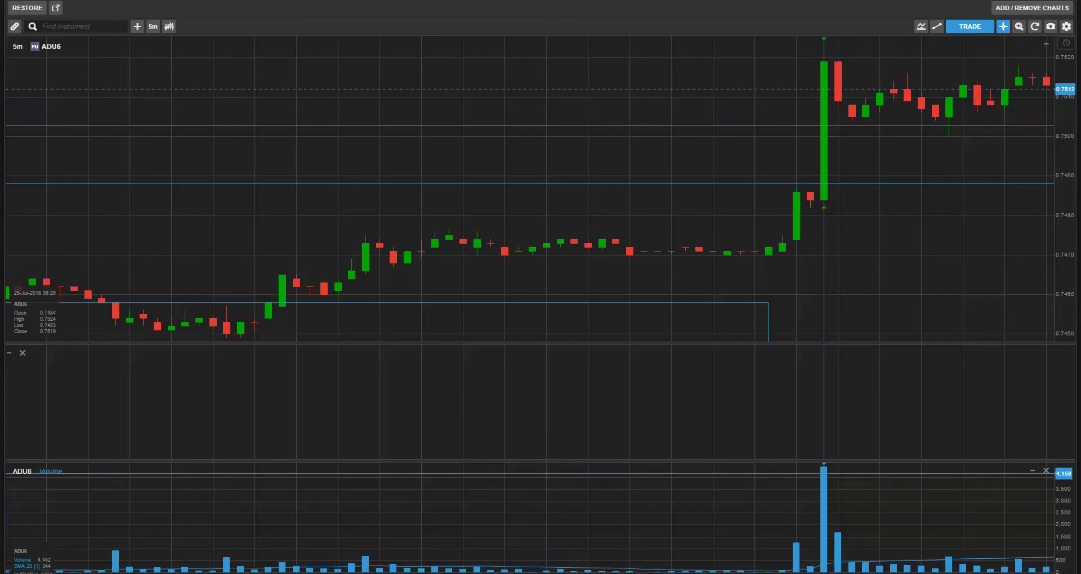
left_click_drag(708, 343, 715, 445)
scroll(353, 163, "down", 3)
scroll(352, 163, "down", 8)
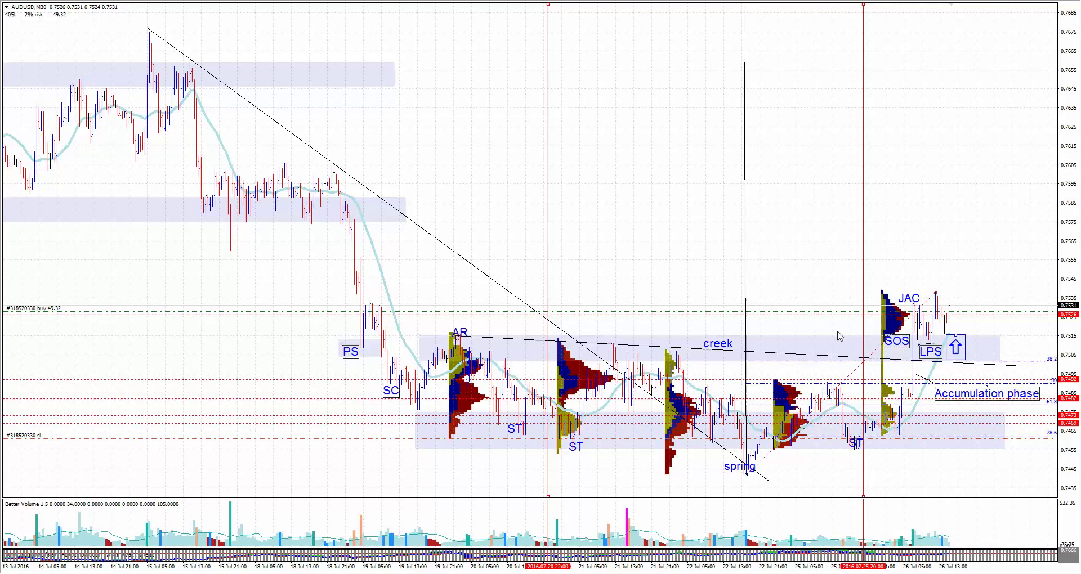
- In the AUDUSD chart, measure the distance from the buy order's entry up to its take profit with the crosshair, and dismiss the alert window
left_click_drag(1063, 277, 1064, 304)
left_click_drag(1066, 318, 1073, 251)
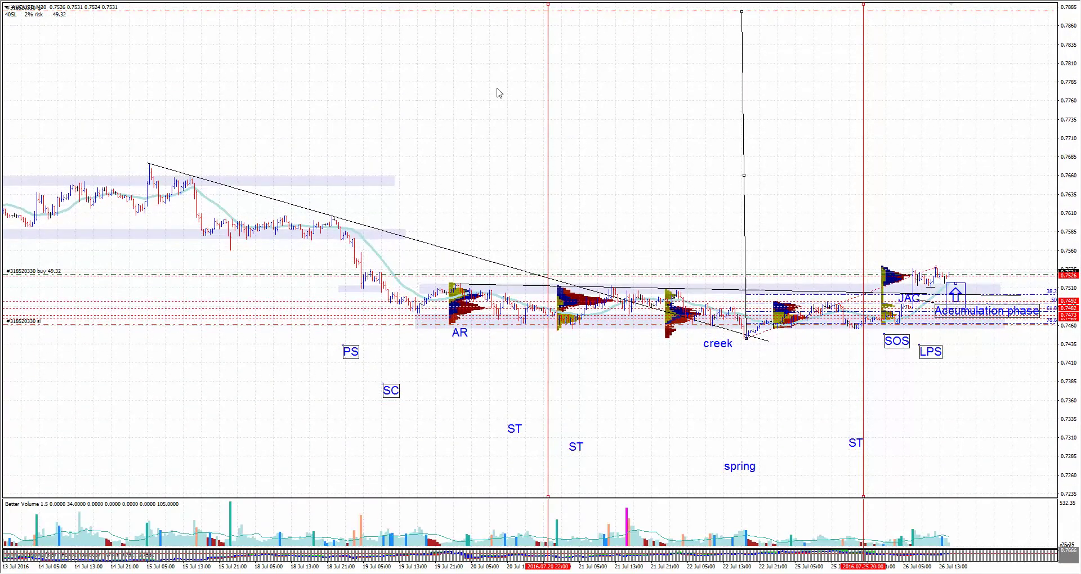
middle_click(957, 270)
left_click_drag(979, 276, 955, 18)
left_click_drag(1063, 179, 1063, 180)
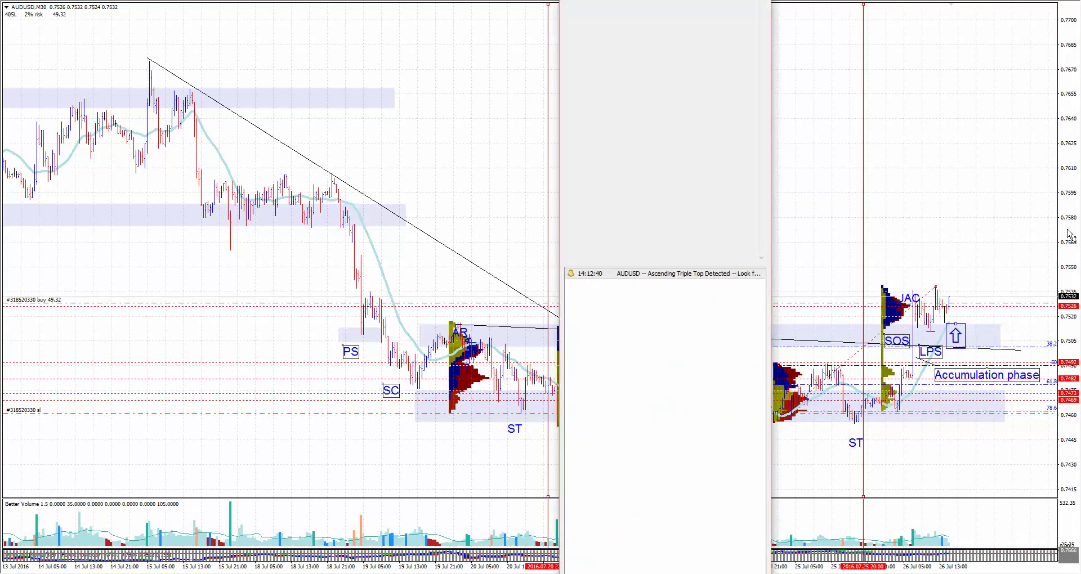
left_click(644, 564)
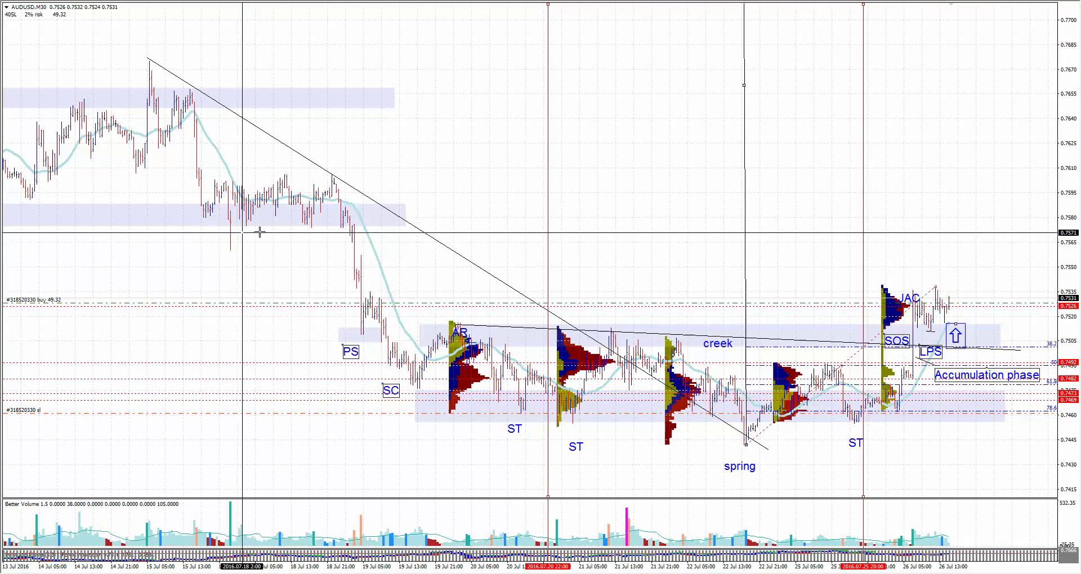
- Measure the distance from the buy order's stop loss up to its entry with the crosshair, and dismiss the alert window
middle_click(289, 168)
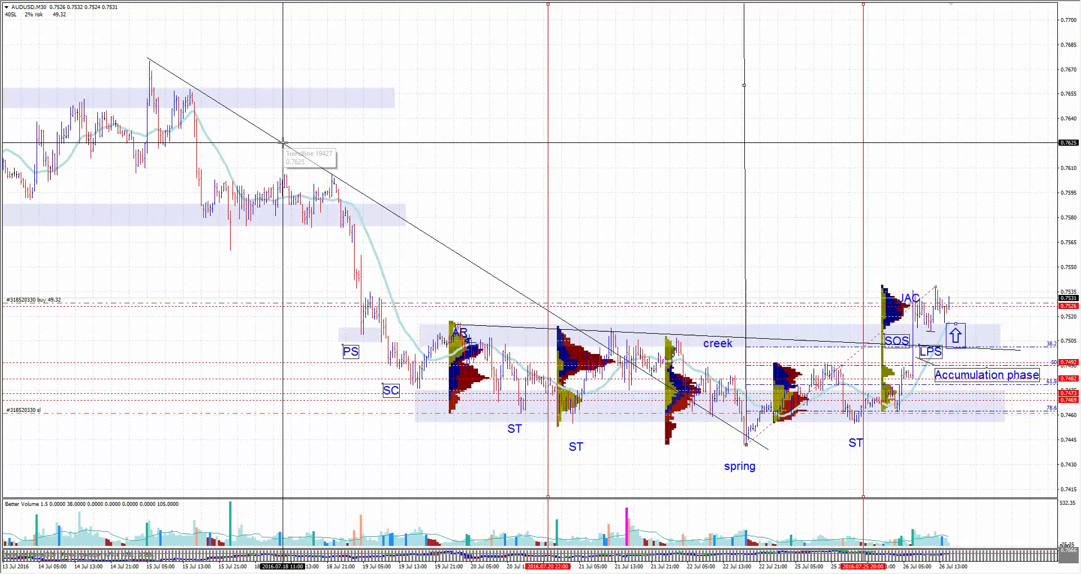
middle_click(298, 122)
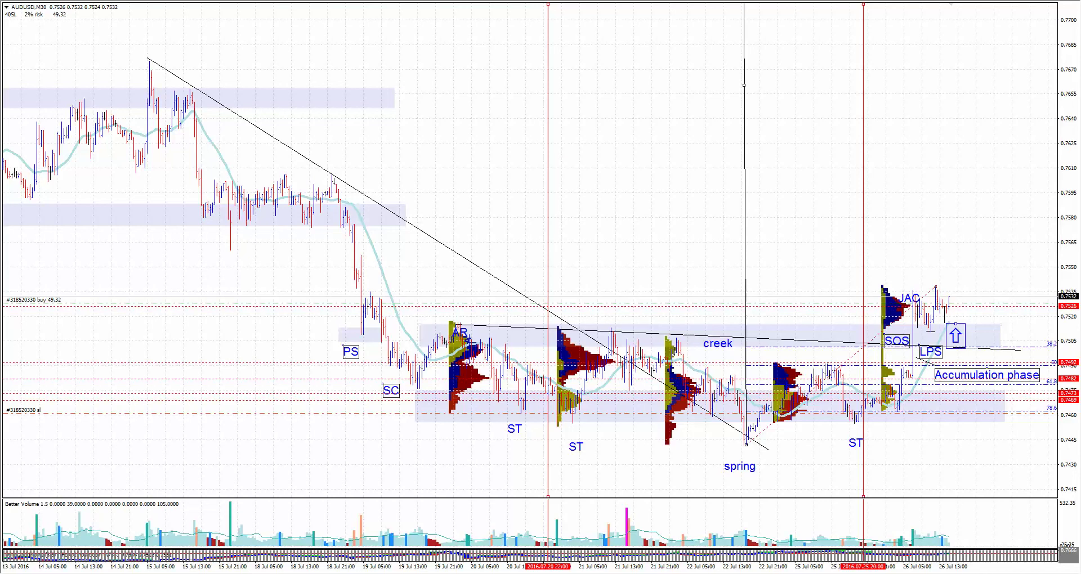
middle_click(802, 315)
left_click_drag(968, 407, 936, 315)
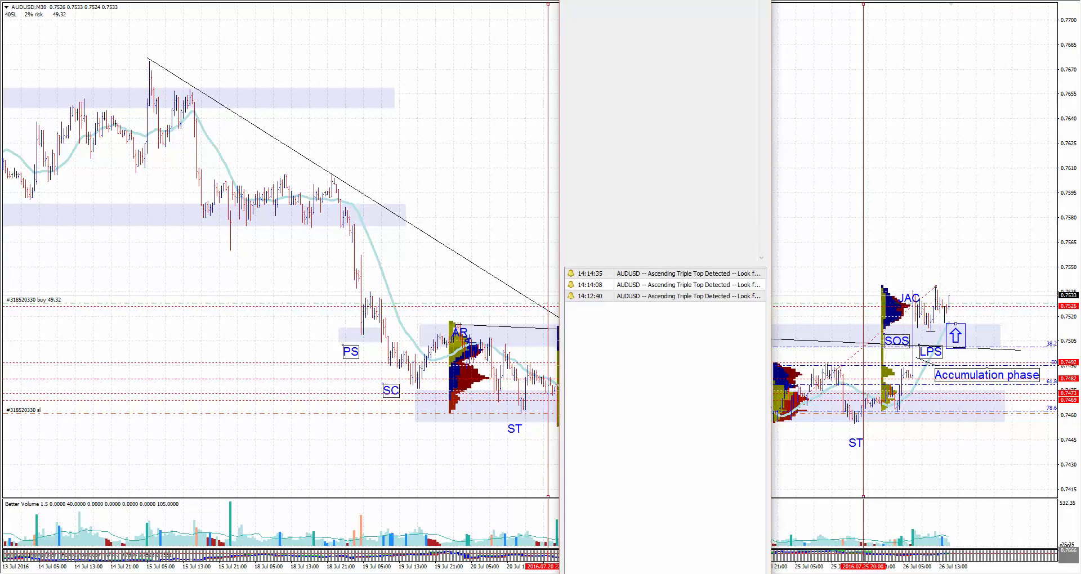
key("Escape")
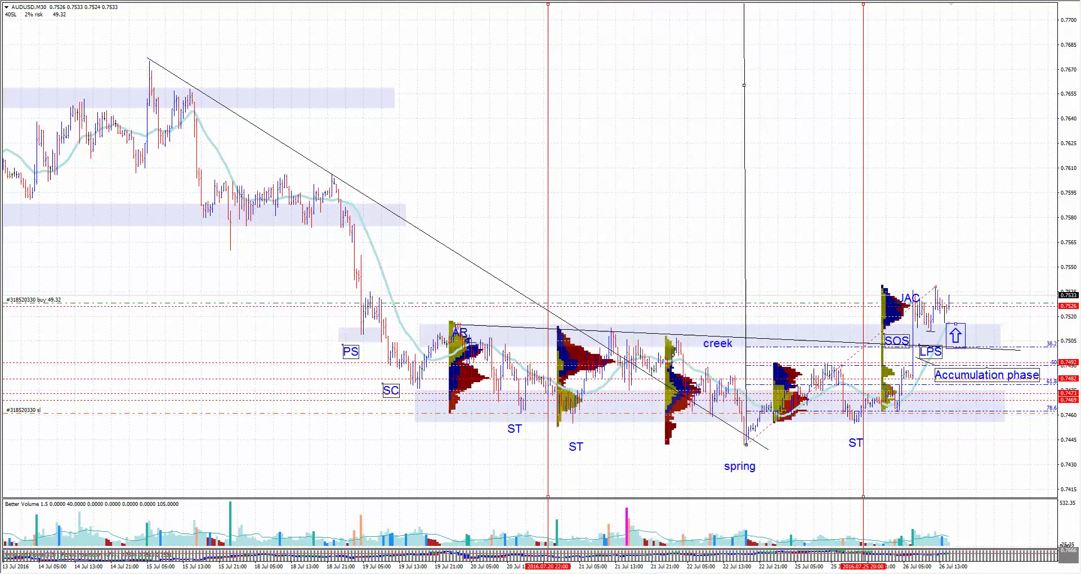
middle_click(319, 22)
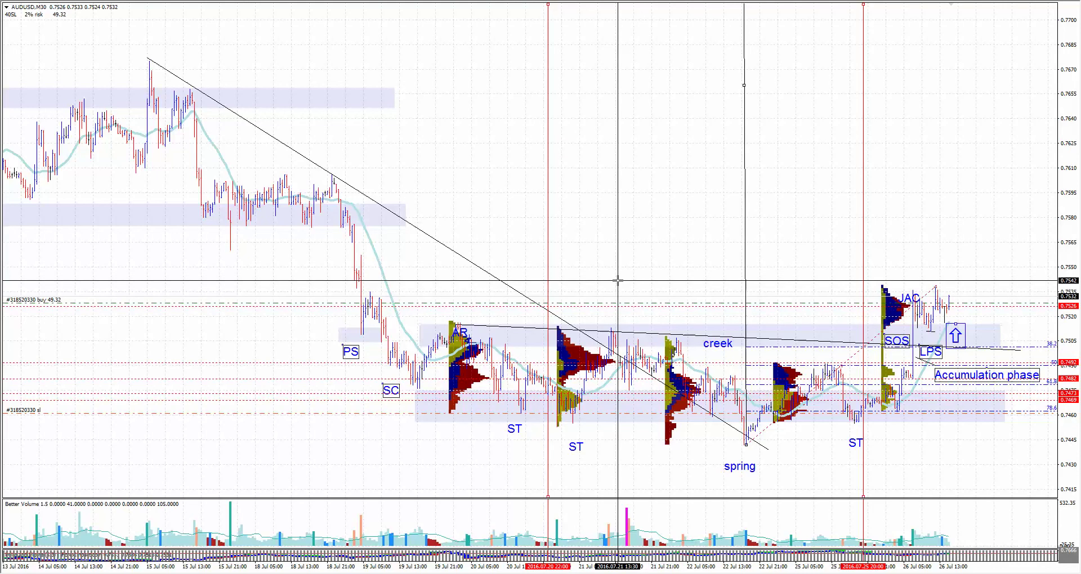
left_click(618, 280)
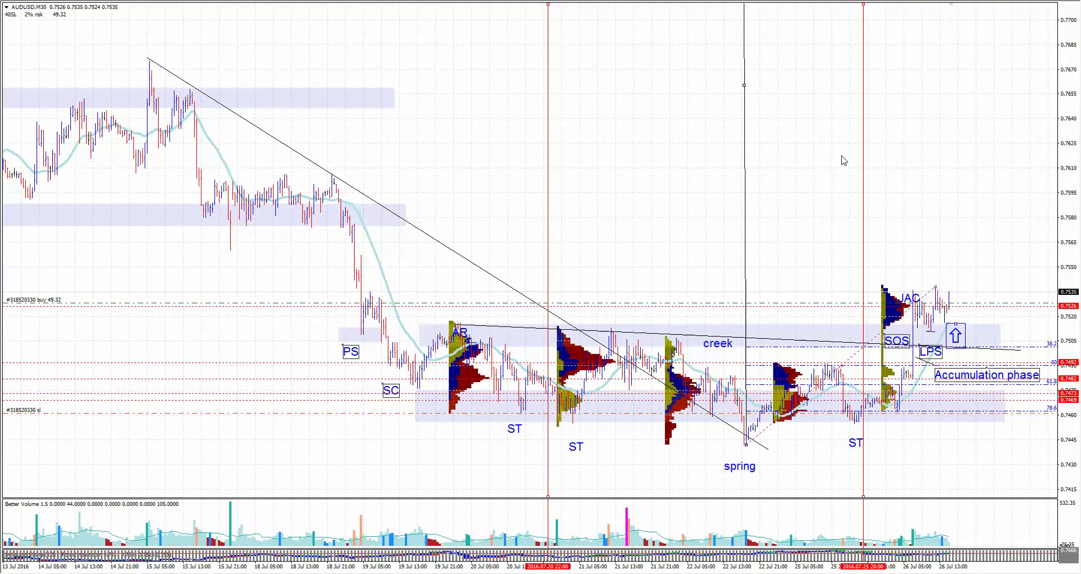
- Place a thick horizontal line at 0.7674 along the 15 July swing high
key("minus")
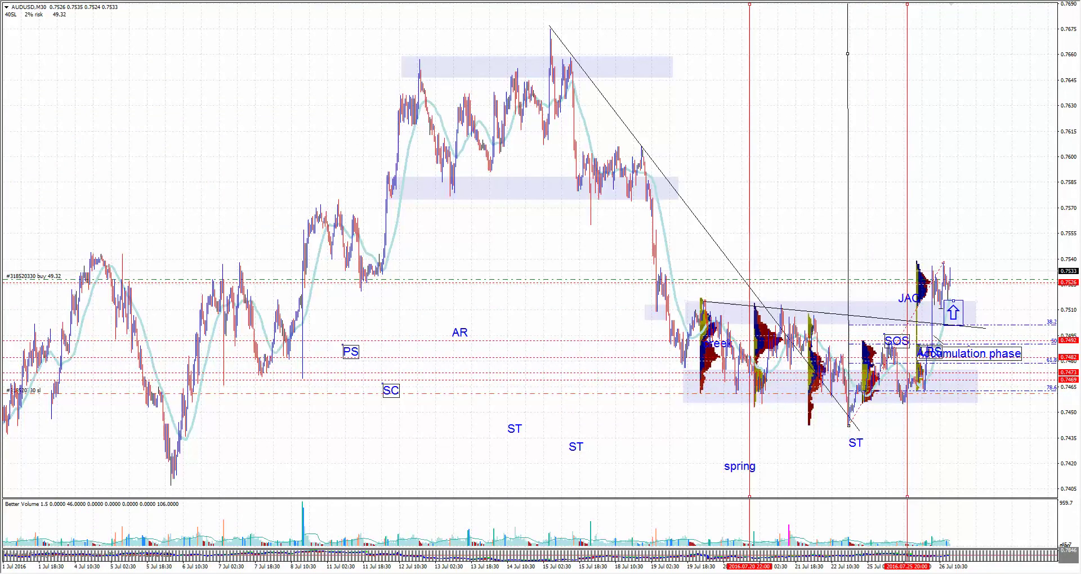
left_click(666, 30)
key("ctrl+f")
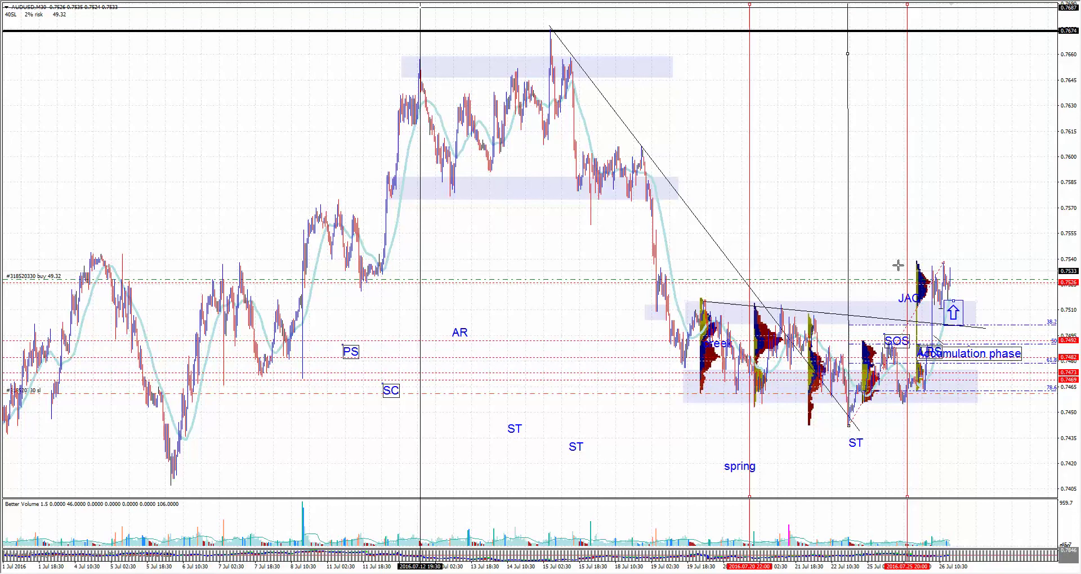
- Check the new horizontal line's level against the recent price action with the crosshair
left_click_drag(979, 67, 499, 24)
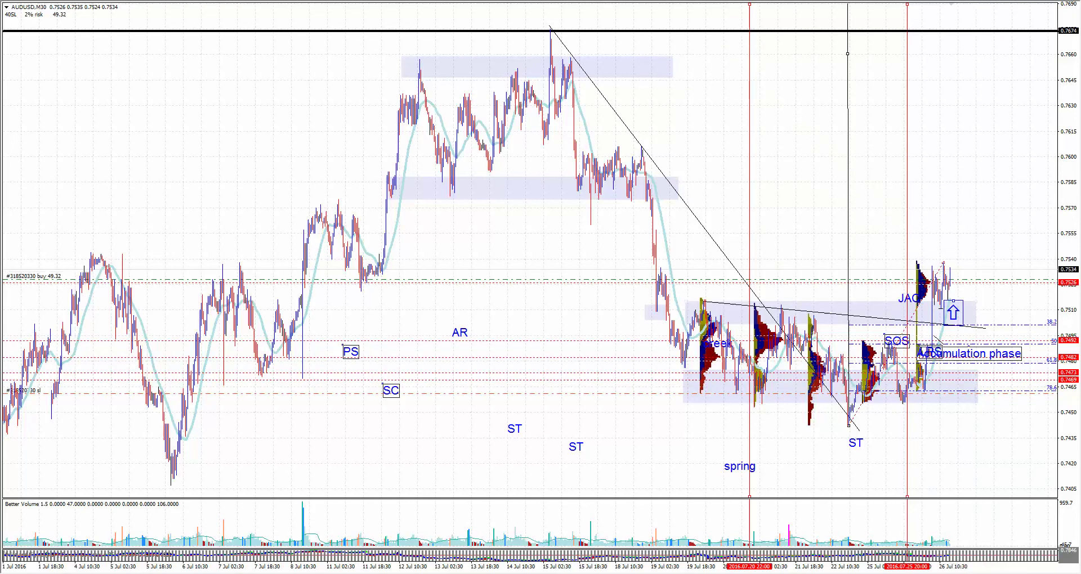
middle_click(833, 242)
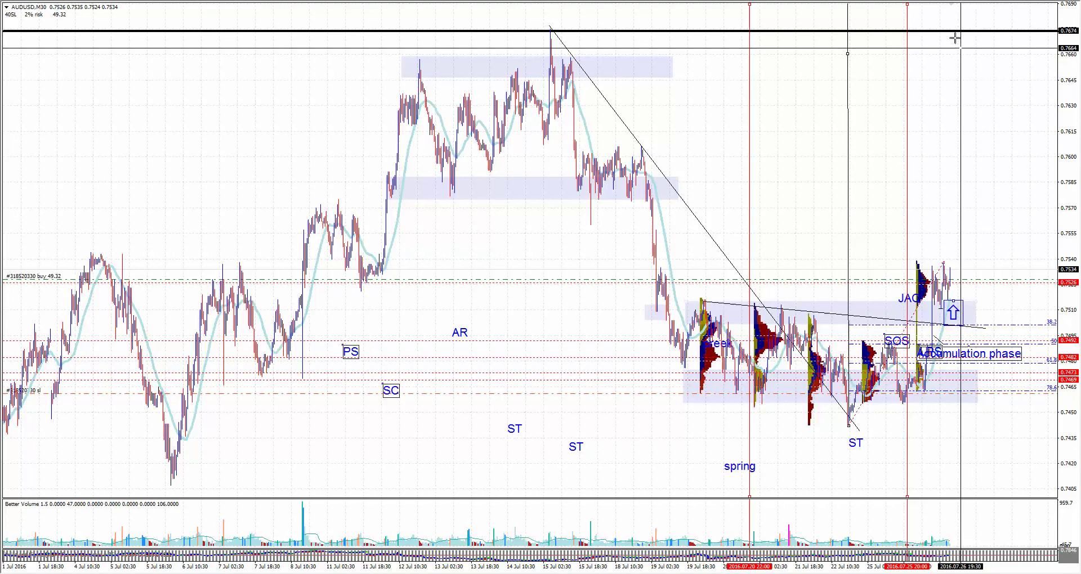
left_click(997, 109)
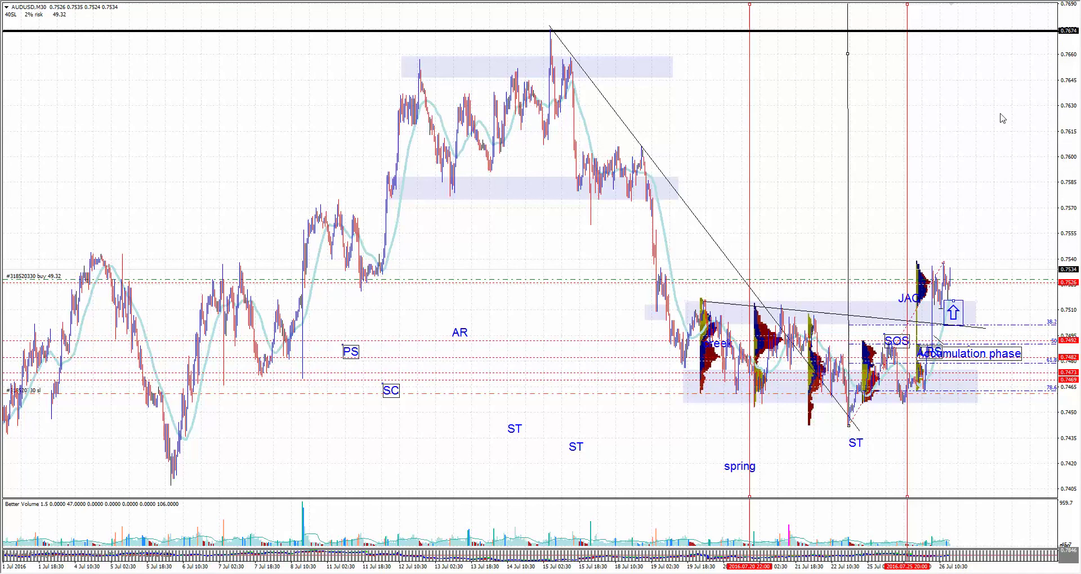
left_click_drag(1070, 135, 1065, 161)
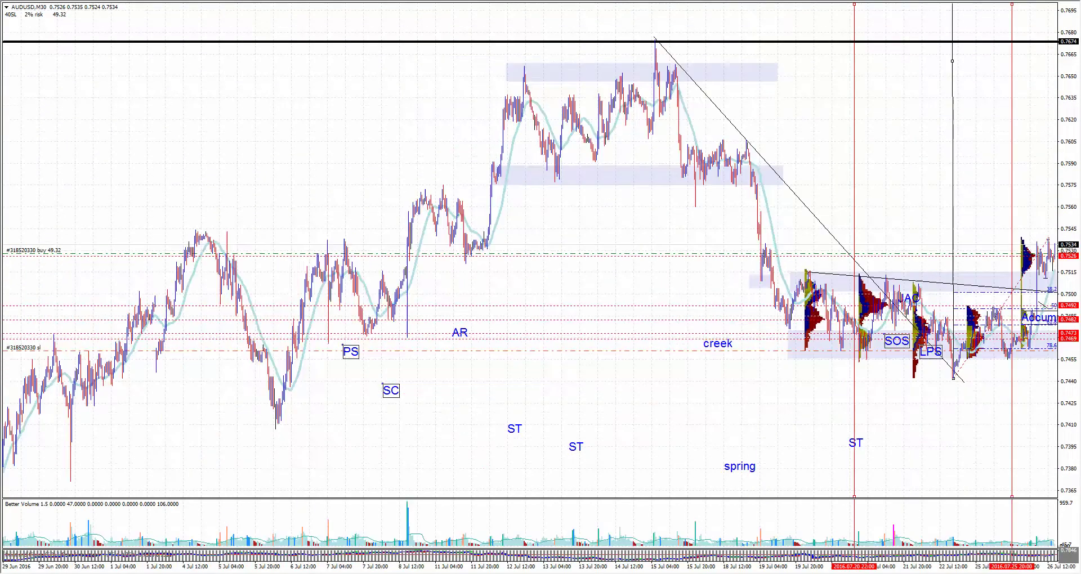